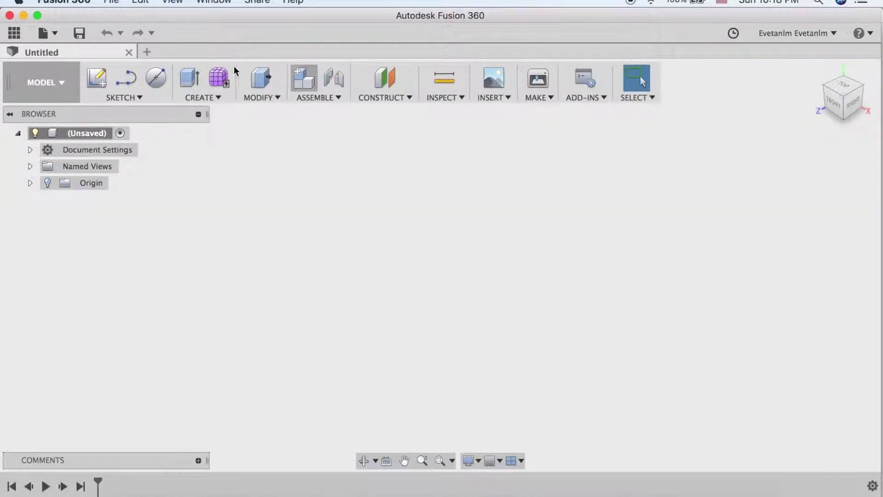
- Start a Line sketch on the bottom XZ ground plane
left_click(116, 95)
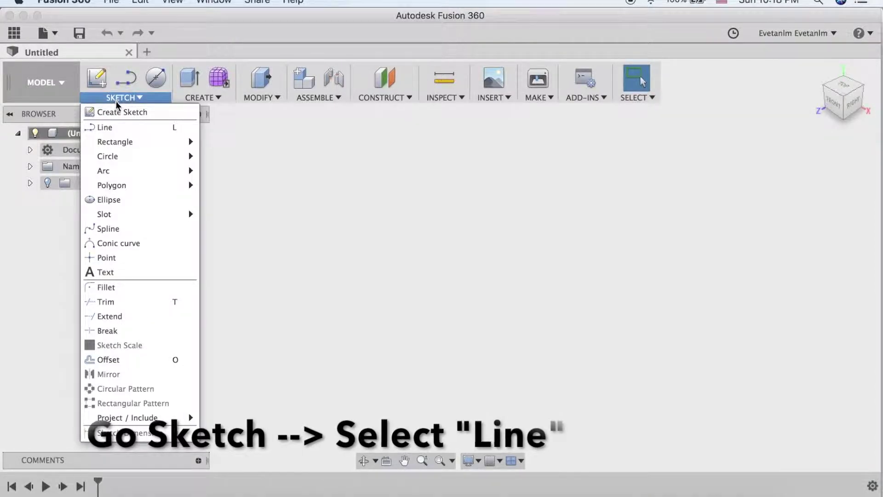
left_click(114, 126)
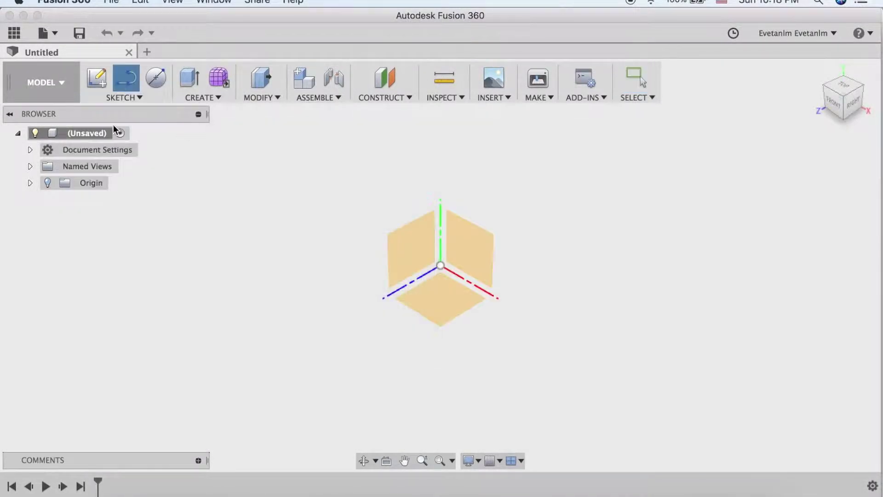
left_click(455, 305)
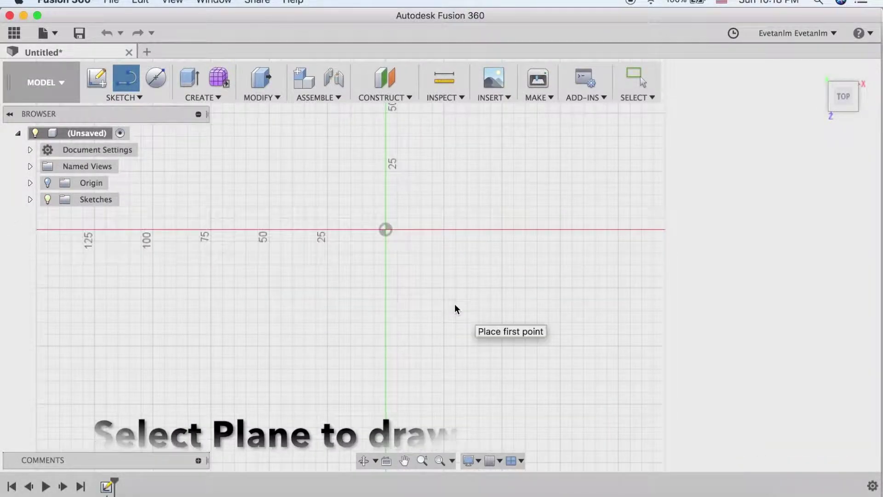
- Draw a horizontal line below the origin and dimension its length to 50 mm
left_click(327, 287)
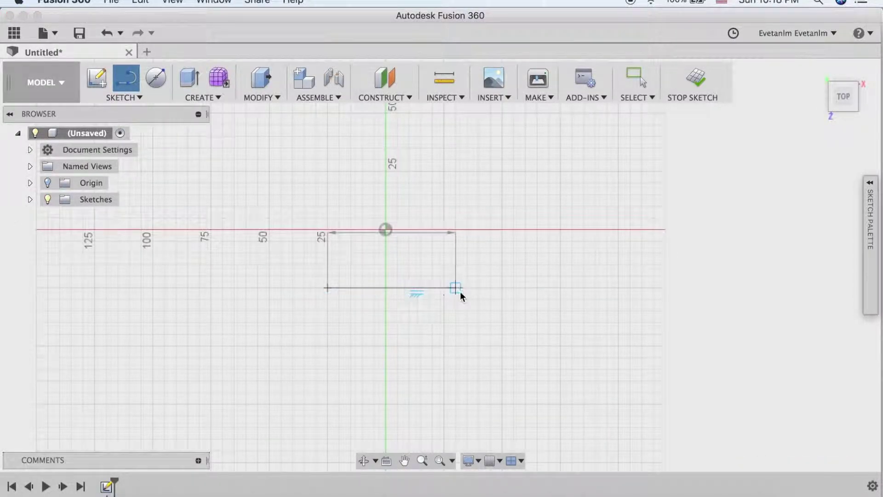
left_click(455, 288)
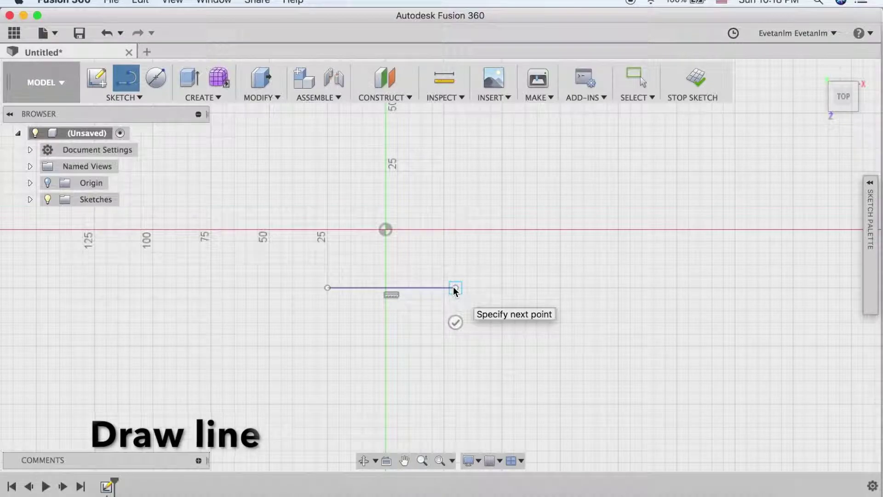
key("Escape")
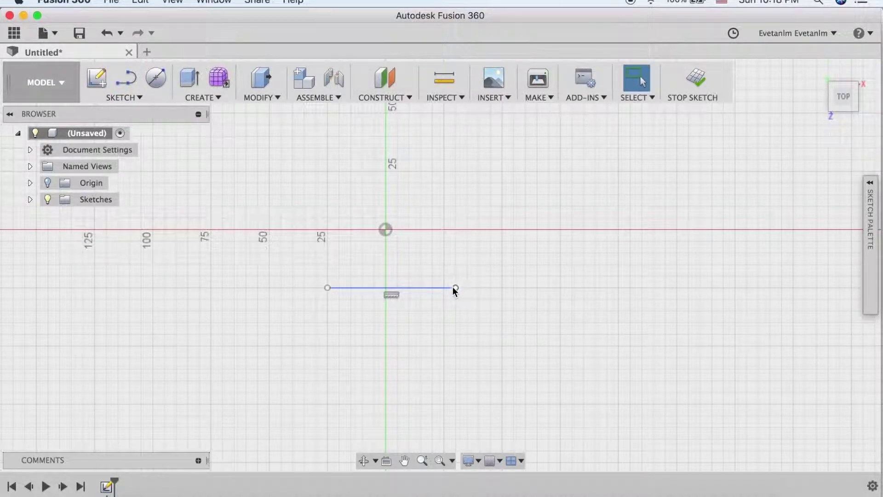
key("d")
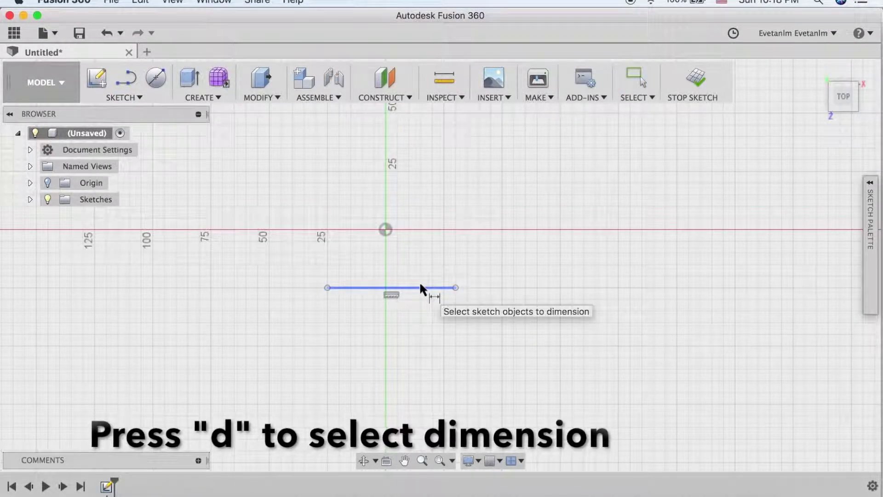
left_click(402, 288)
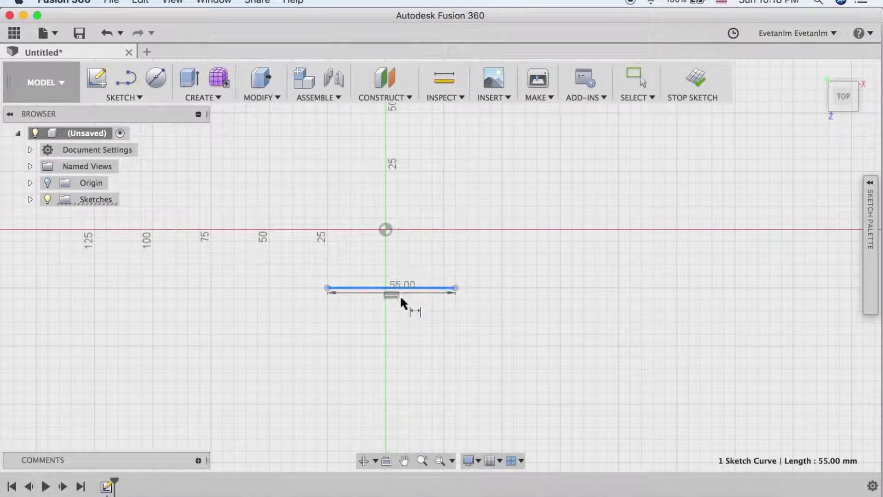
left_click(400, 328)
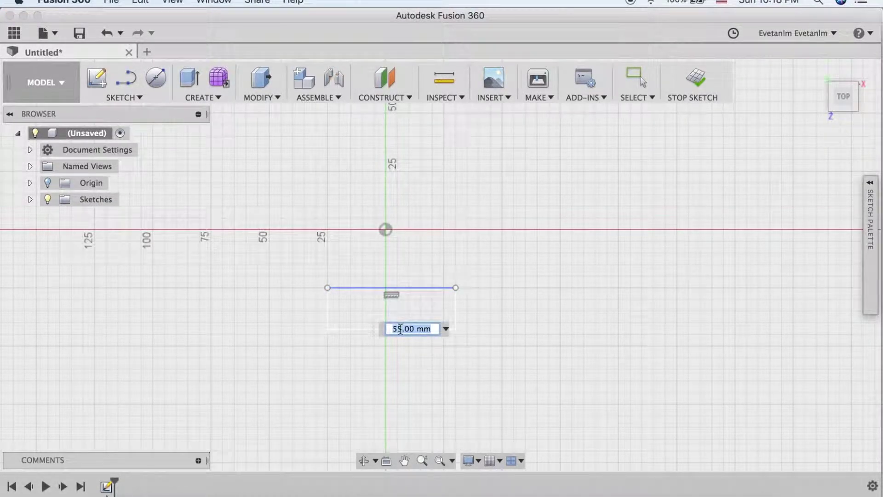
type("50")
key("Return")
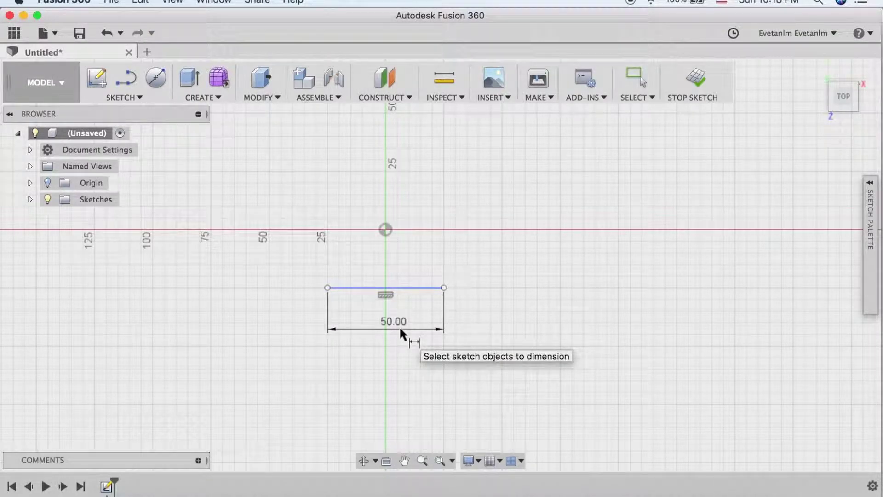
- Zoom and pan to recentre the view on the dimensioned line
scroll(400, 295, "up", 1)
scroll(401, 295, "up", 1)
scroll(401, 294, "up", 1)
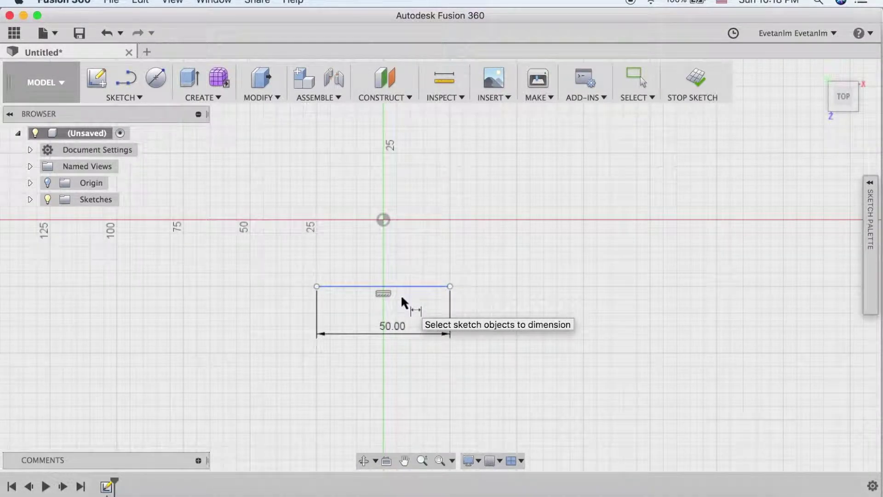
middle_click_drag(401, 294, 399, 366)
scroll(399, 358, "down", 2)
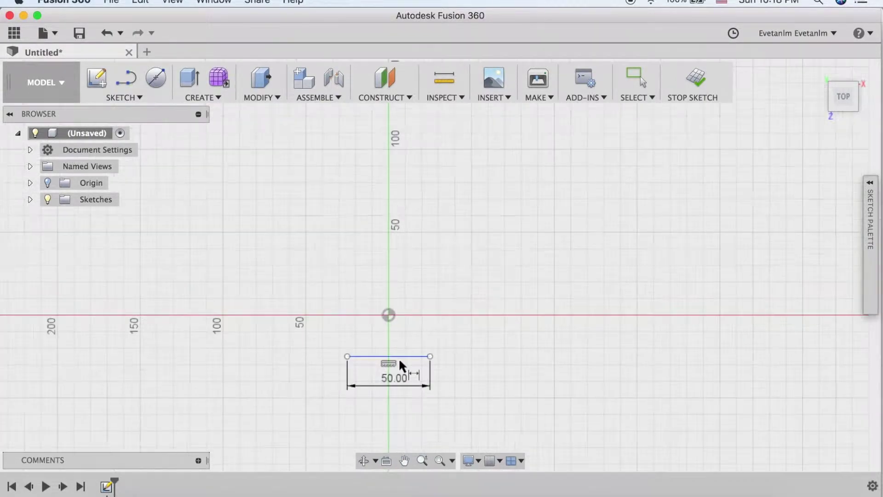
scroll(399, 361, "up", 1)
scroll(399, 362, "up", 2)
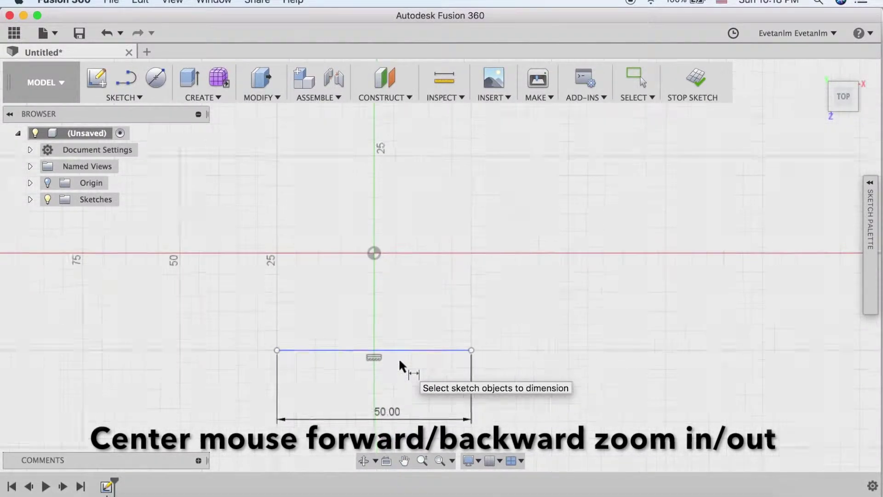
middle_click_drag(399, 365, 418, 402)
scroll(418, 402, "up", 1)
left_click(141, 96)
mouse_move(115, 142)
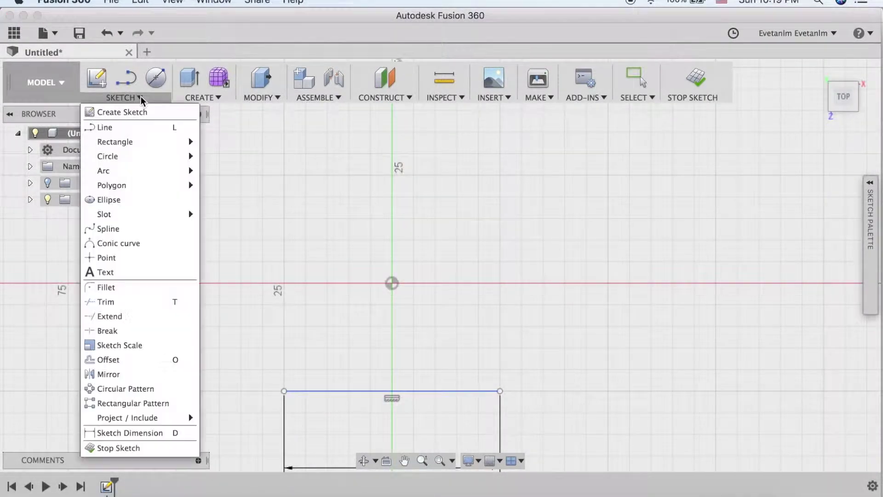
- Draw a five-point spline from the line's left end, bulging left, ending on the vertical axis near 50
left_click(134, 227)
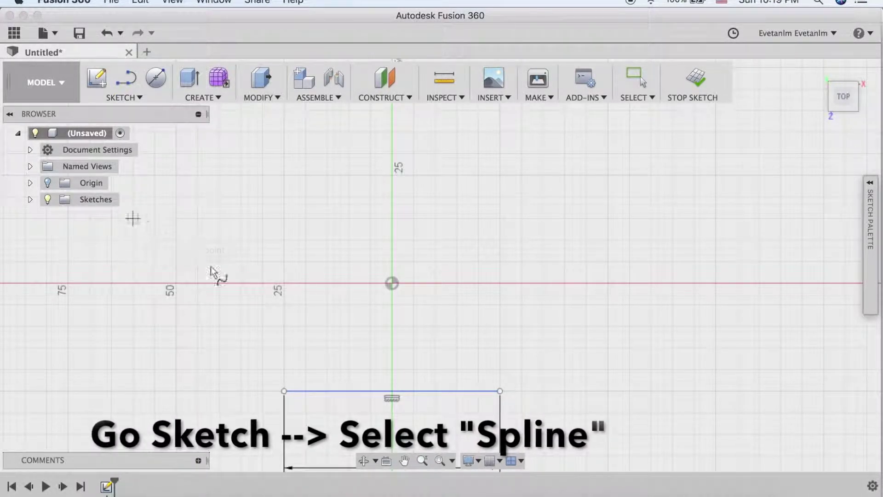
left_click(283, 391)
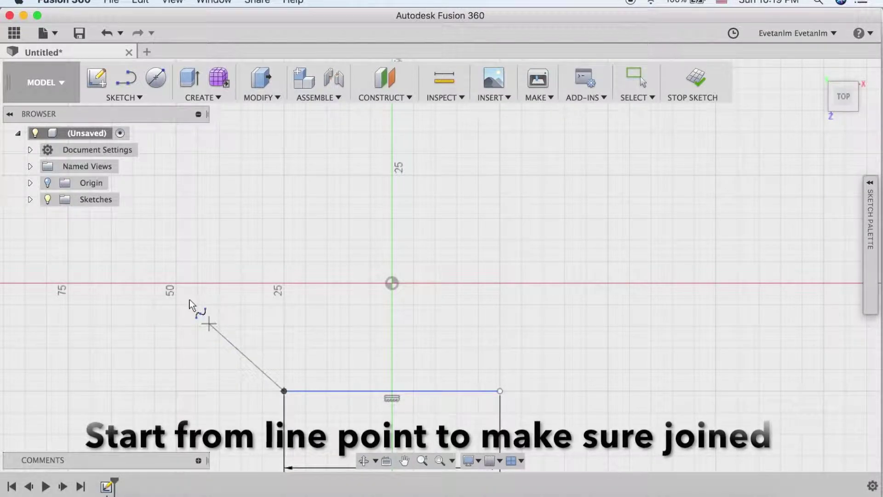
left_click(219, 326)
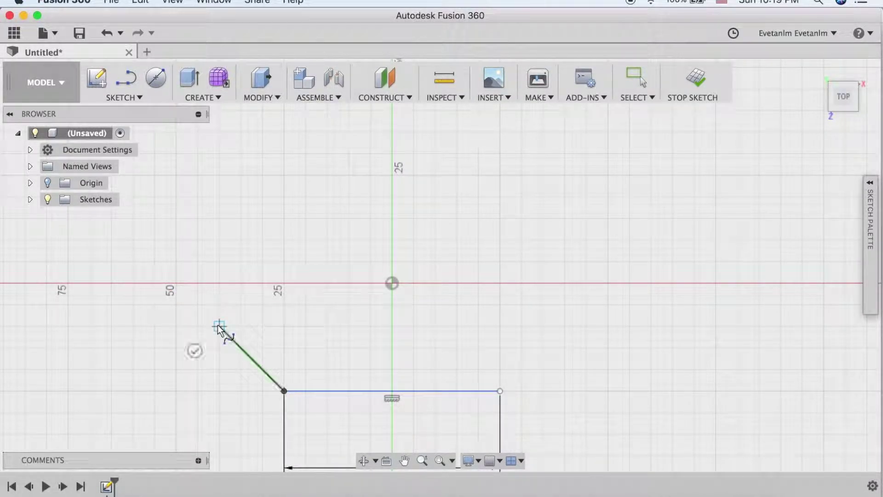
left_click(176, 262)
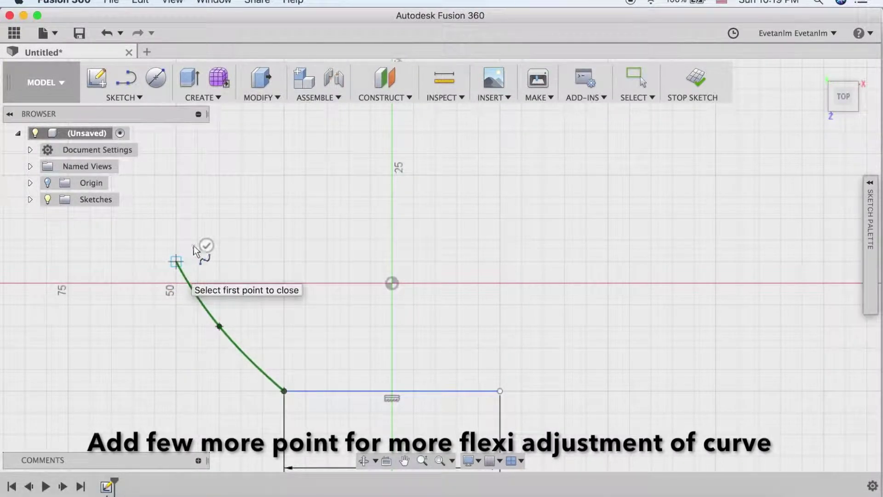
left_click(284, 175)
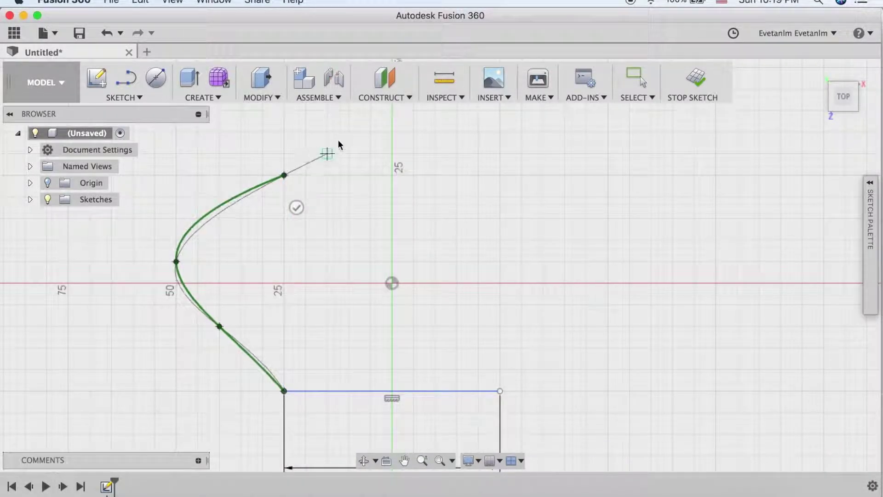
middle_click_drag(396, 109, 374, 240)
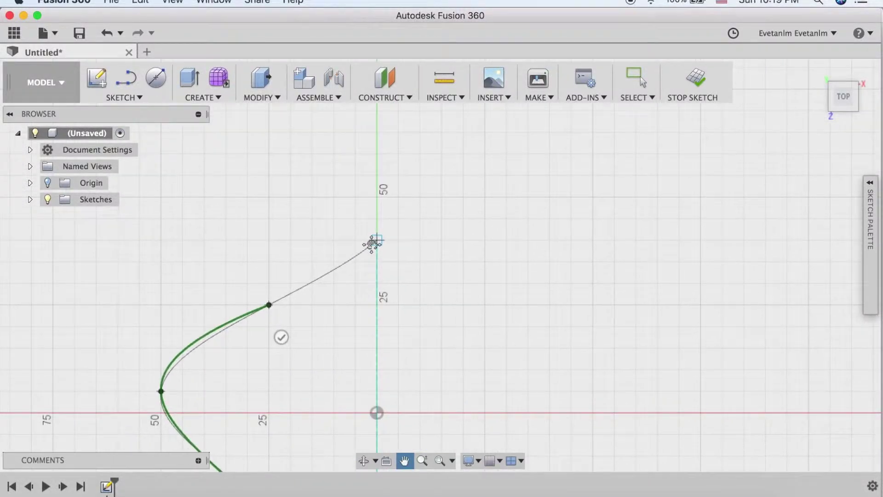
left_click(328, 230)
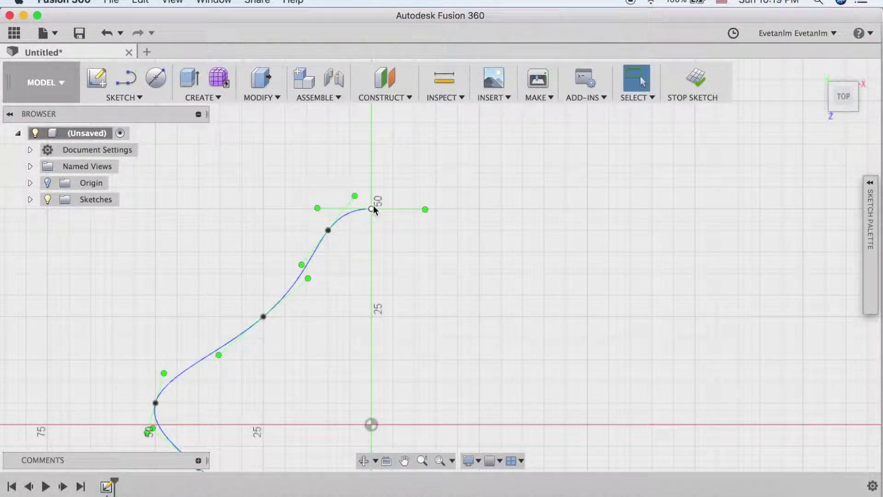
- Drag the spline's middle and lower fit points to smooth the hull curve
left_click_drag(263, 316, 242, 294)
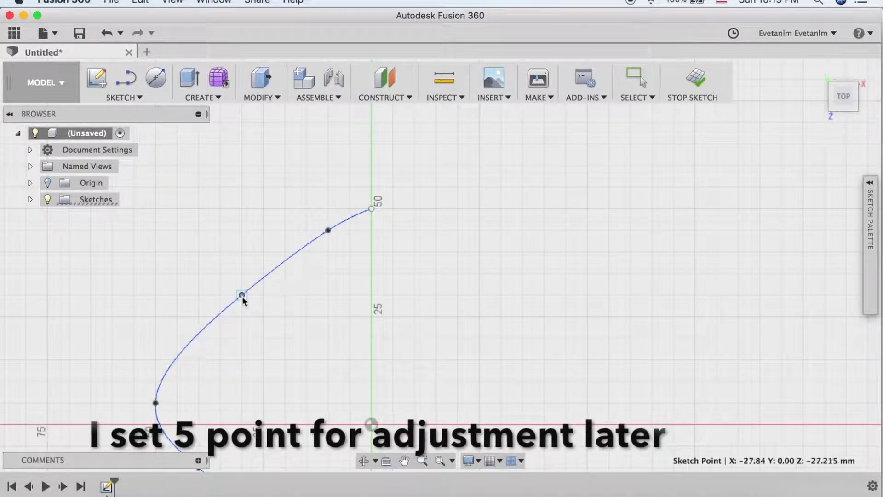
scroll(400, 331, "down", 2)
scroll(332, 209, "down", 3)
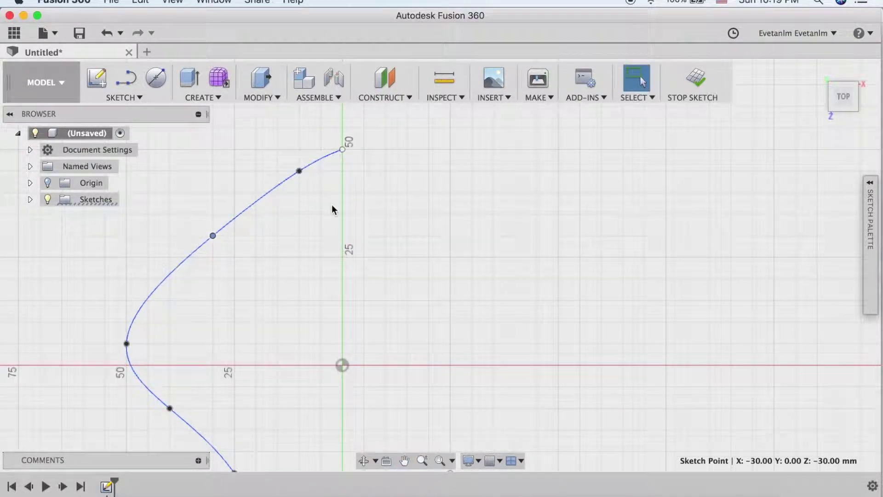
mouse_move(216, 396)
middle_mouse_down()
mouse_move(236, 347)
mouse_move(233, 328)
middle_mouse_up()
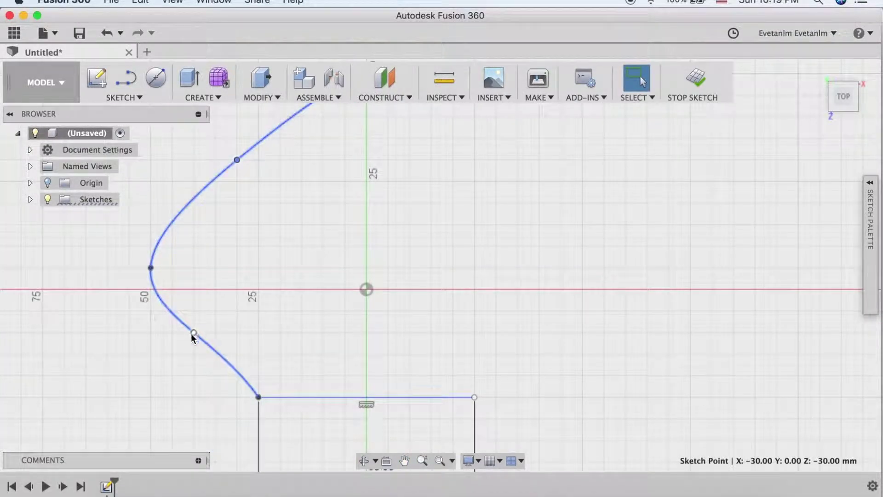
left_click_drag(195, 337, 198, 350)
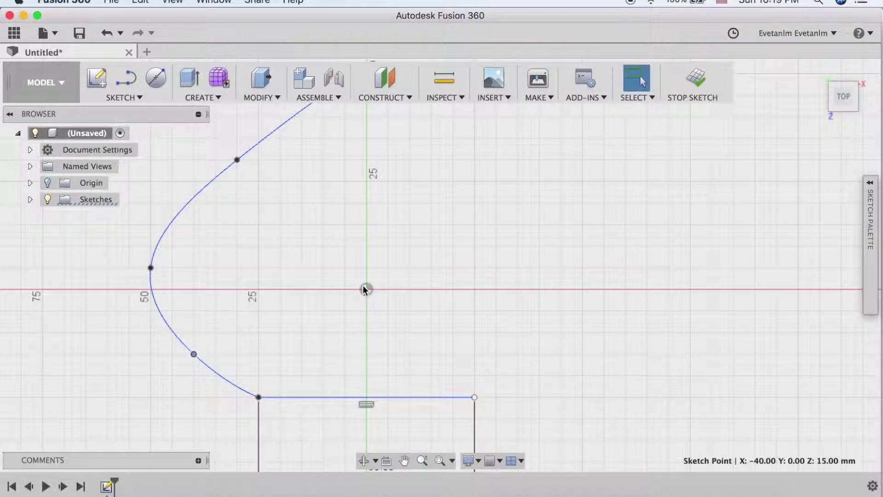
scroll(414, 315, "down", 2)
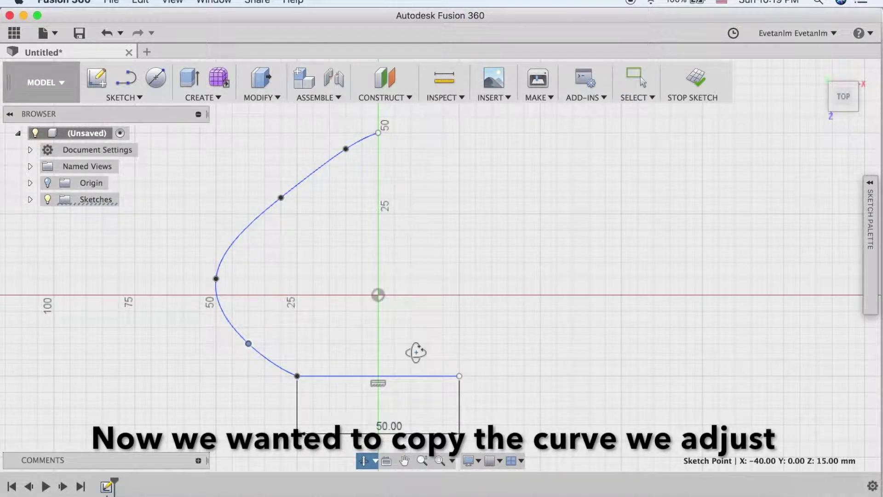
mouse_move(416, 357)
middle_mouse_down("shift")
mouse_move(417, 288)
mouse_move(412, 325)
middle_mouse_up("shift")
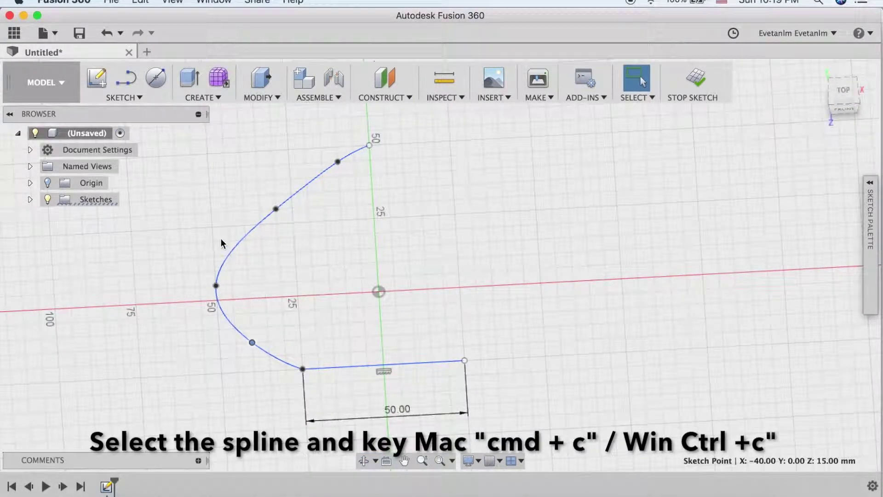
- Copy the spline curve and slide the copy about 55 mm sideways
left_click(237, 242)
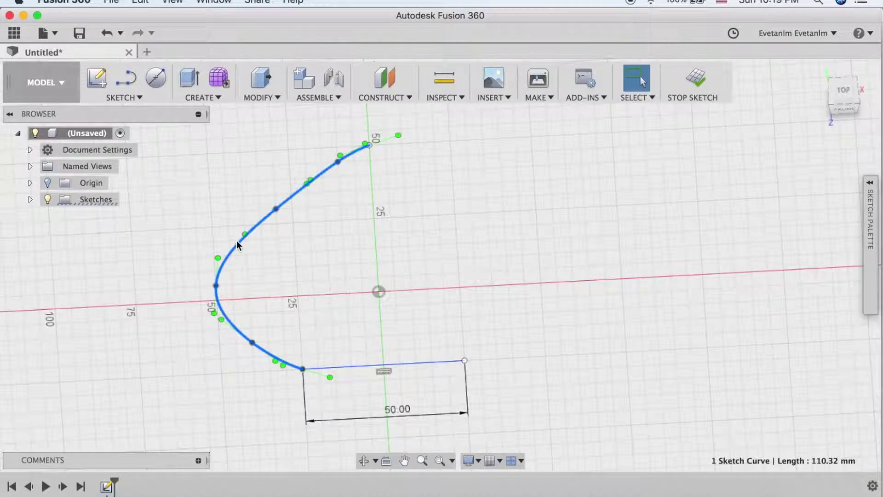
key("m")
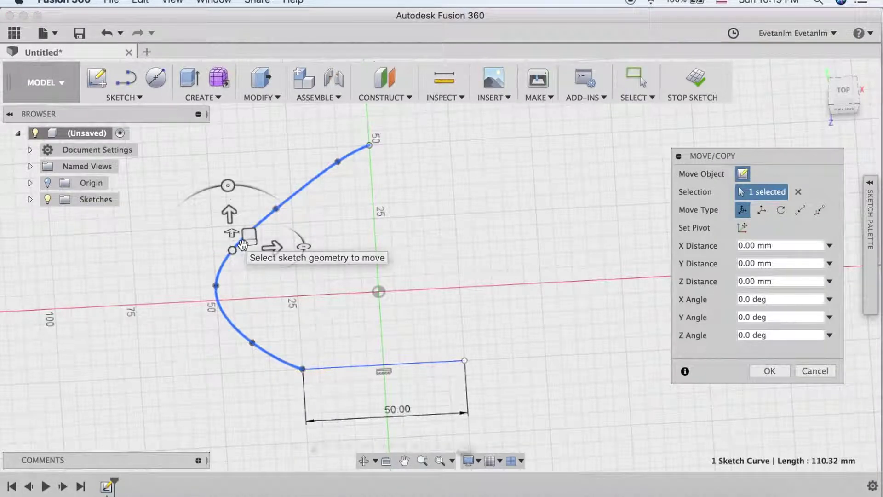
left_click_drag(273, 252, 454, 238)
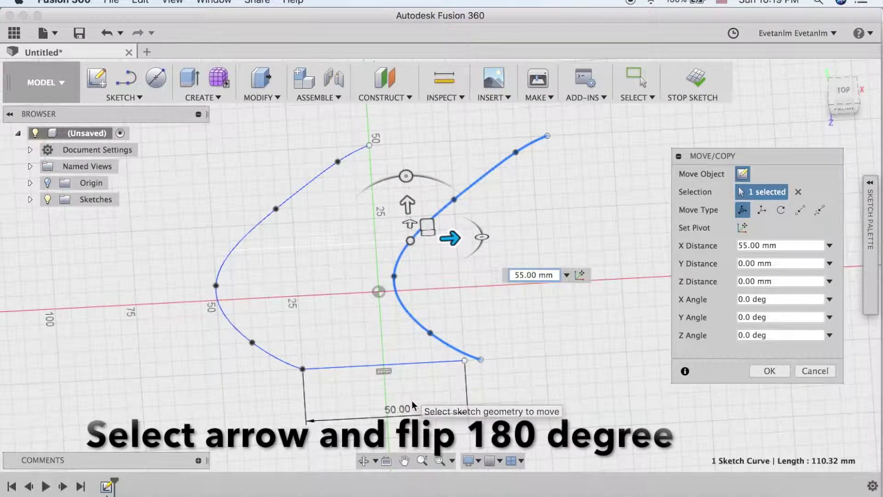
middle_click_drag(412, 400, 413, 362, "shift")
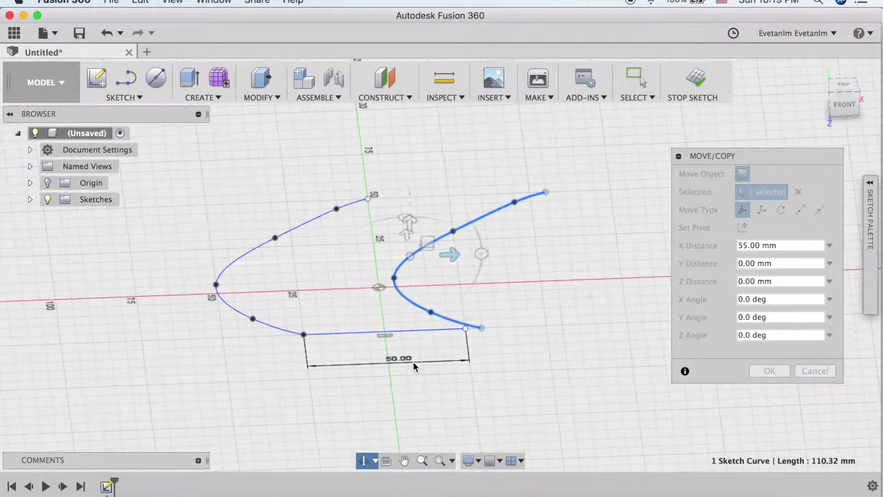
- Rotate the copied curve 180 degrees about the Y axis
left_click_drag(481, 253, 345, 282)
left_click(535, 290)
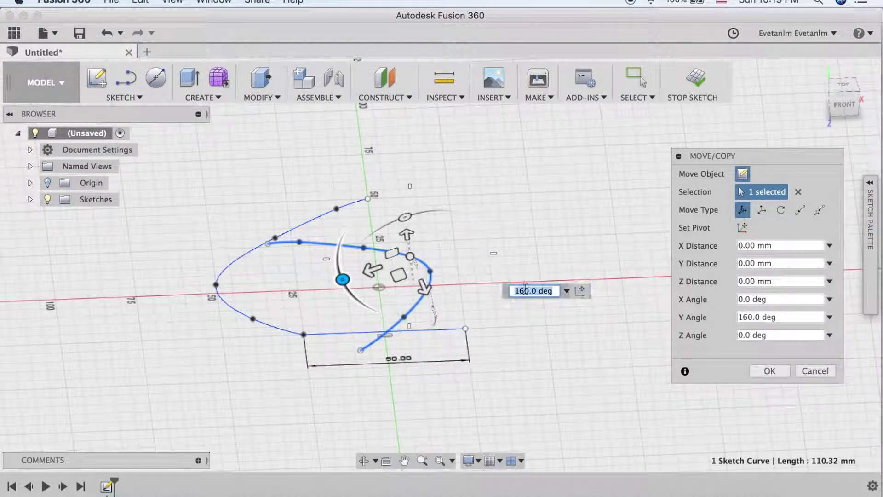
key("BackSpace")
type("8")
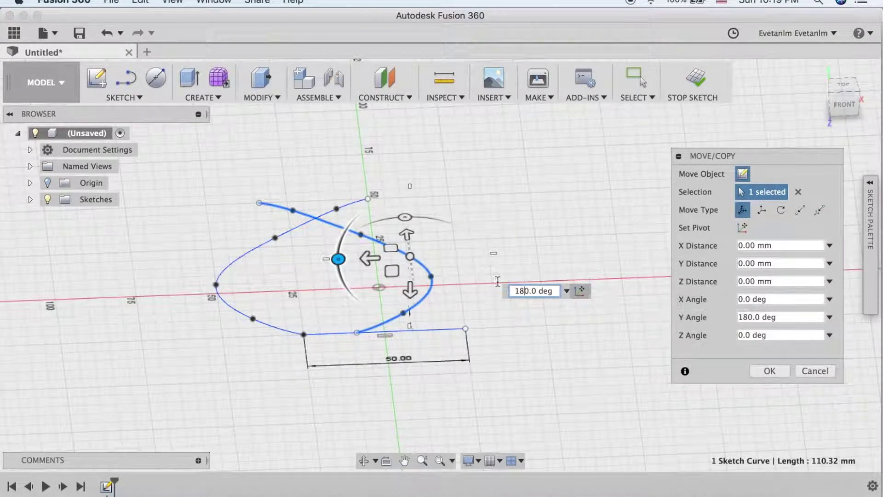
- Move the flipped curve point-to-point so its end snaps onto the base line's right end
left_click(800, 210)
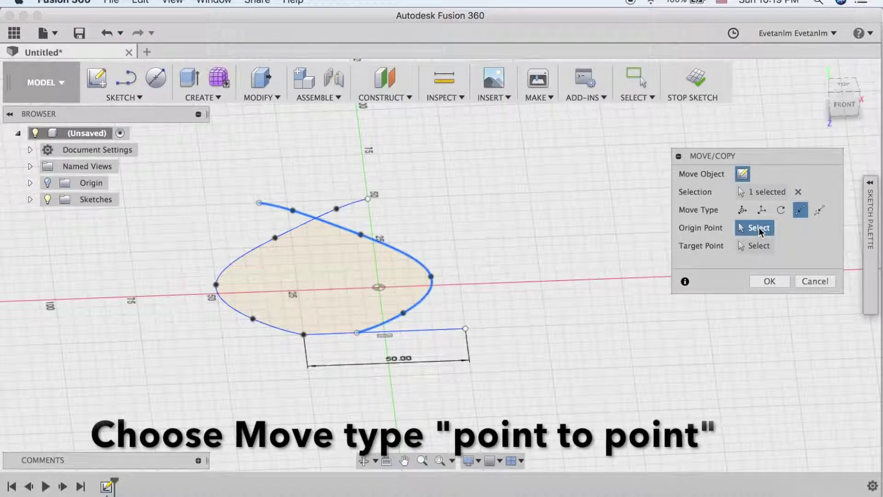
left_click(357, 331)
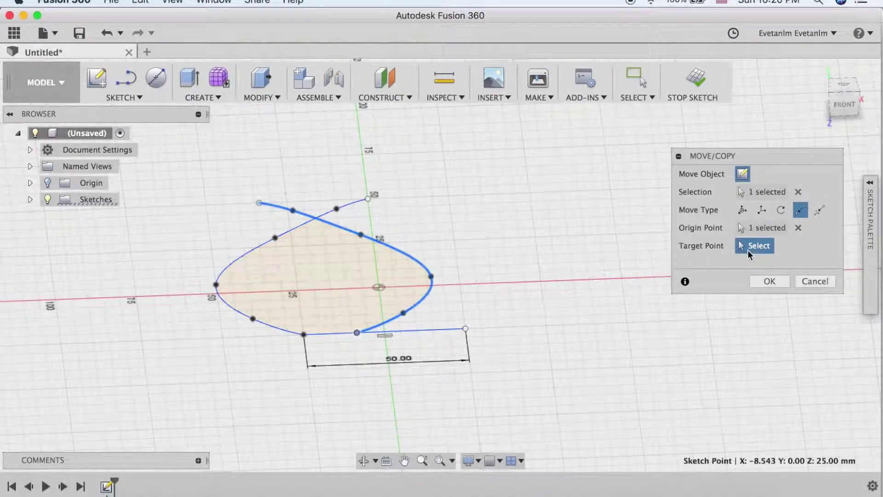
left_click(465, 329)
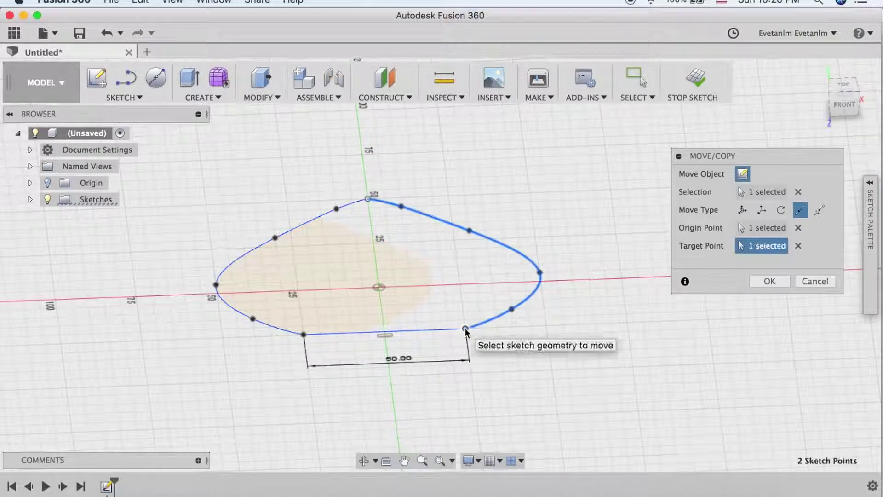
left_click(769, 281)
- View the closed hull outline from the top
middle_click_drag(619, 362, 604, 382)
left_click(842, 89)
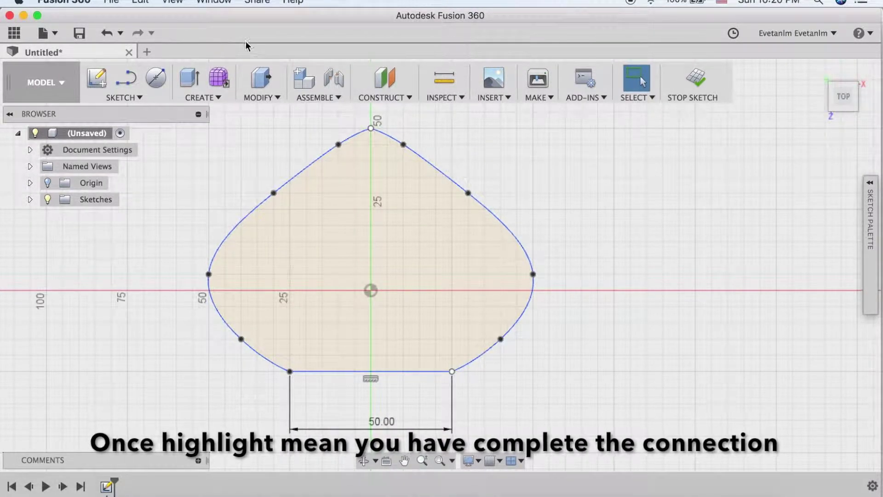
left_click(195, 77)
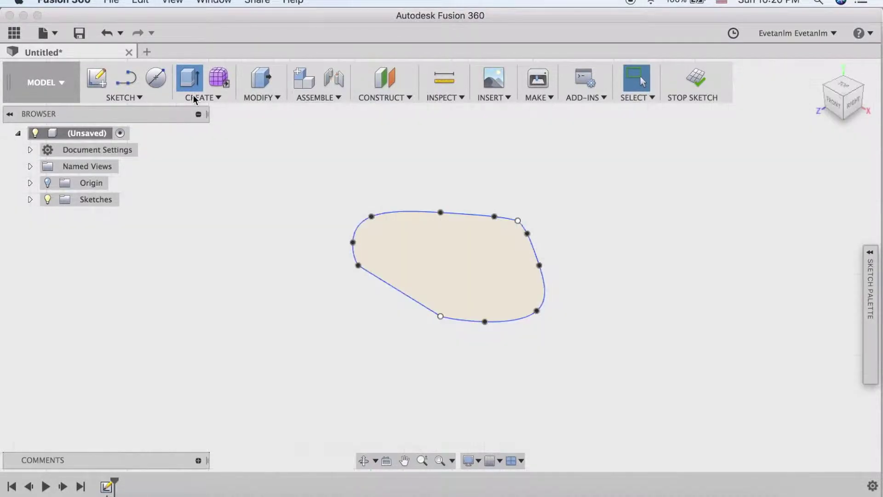
left_click(194, 98)
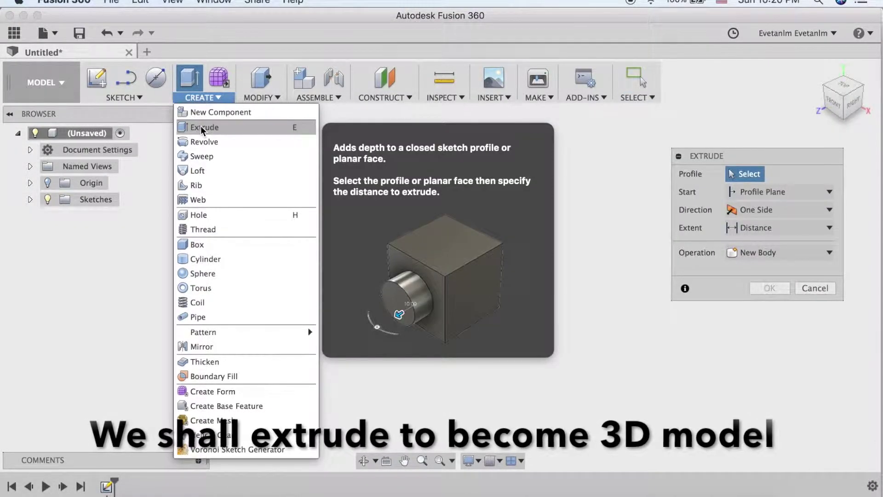
- Extrude the closed hull profile 50 mm as a New Body
left_click(200, 127)
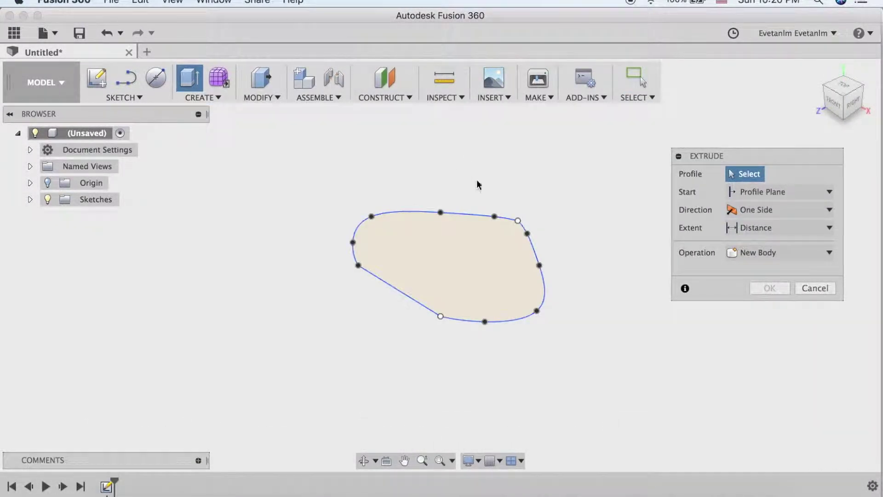
left_click(484, 249)
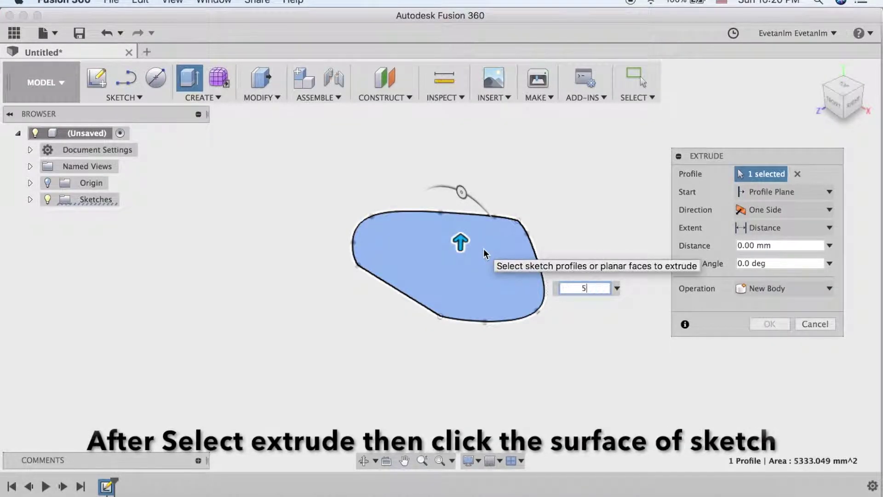
type("50")
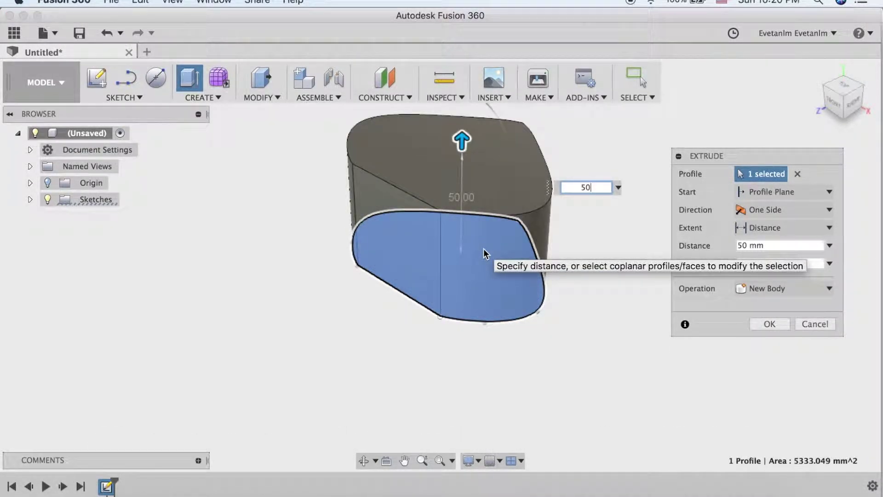
left_click(786, 288)
left_click(774, 349)
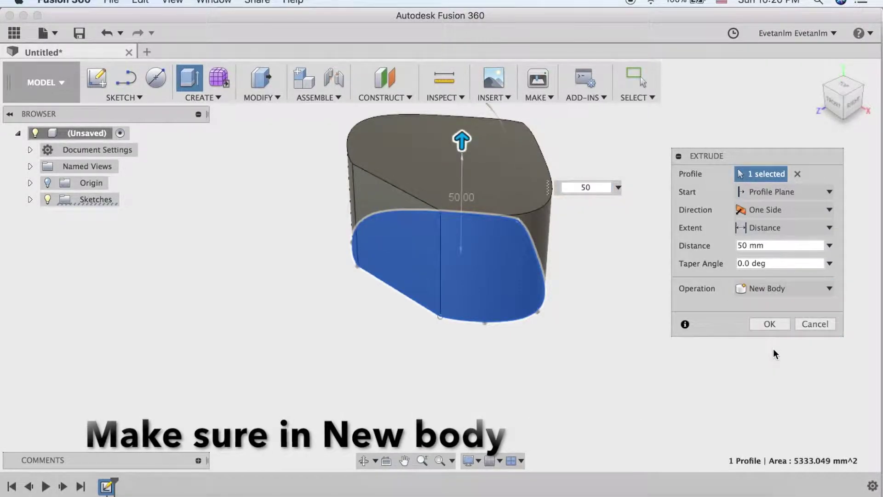
left_click(769, 321)
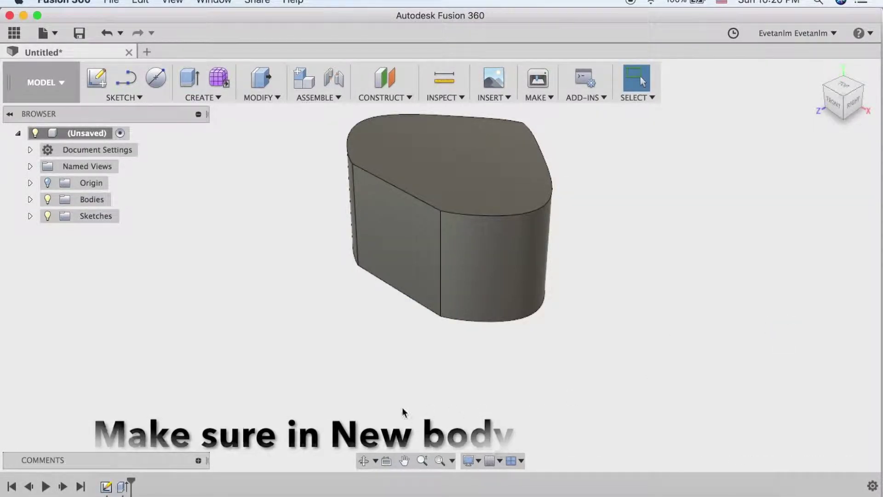
- Orbit around the body and select its flat back face
mouse_move(325, 357)
middle_mouse_down("shift")
mouse_move(371, 377)
mouse_move(422, 375)
mouse_move(431, 358)
mouse_move(429, 299)
mouse_move(399, 360)
middle_mouse_up("shift")
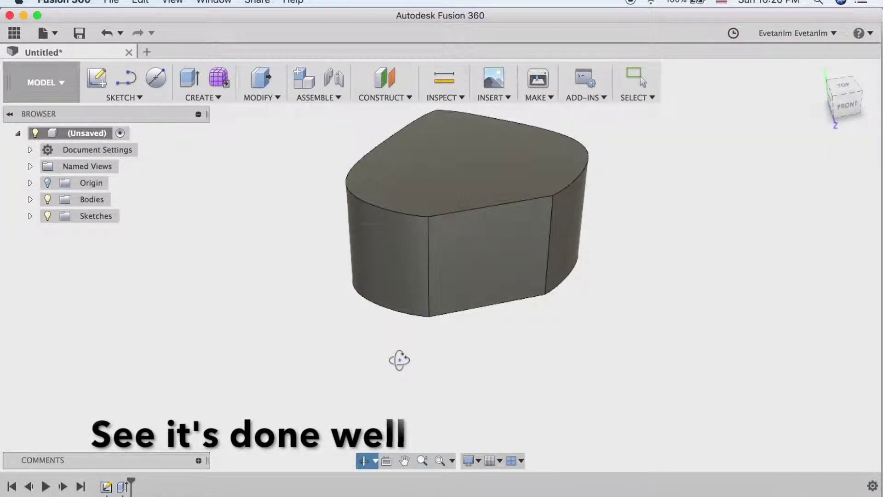
left_click(495, 249)
right_click(495, 249)
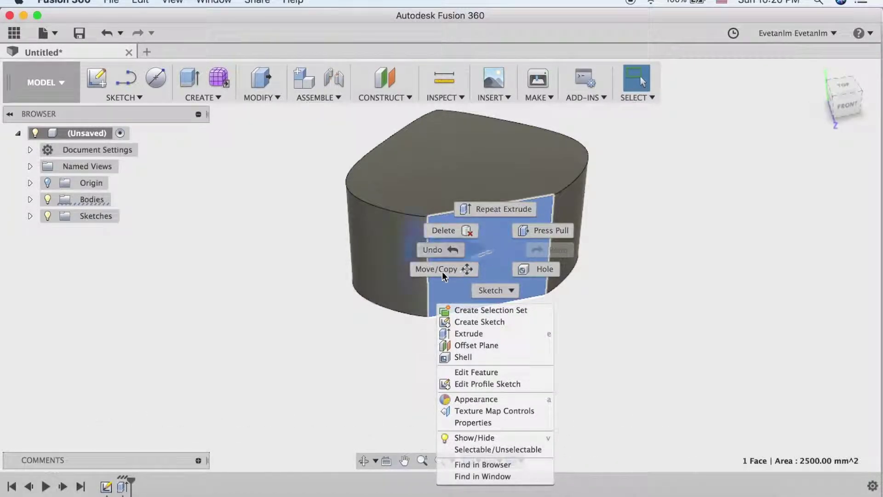
- Rotate the body's flat back face 20 degrees with Move/Copy to rake the stern
left_click(423, 270)
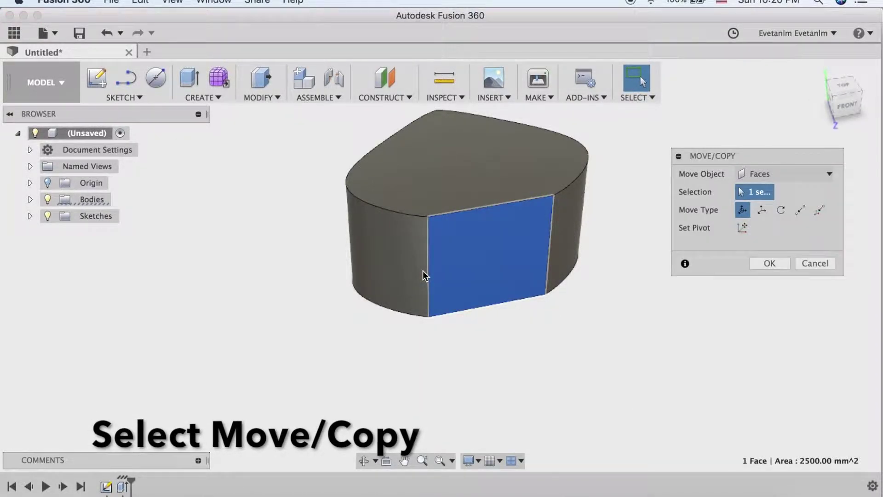
middle_click_drag(425, 335, 508, 288, "shift")
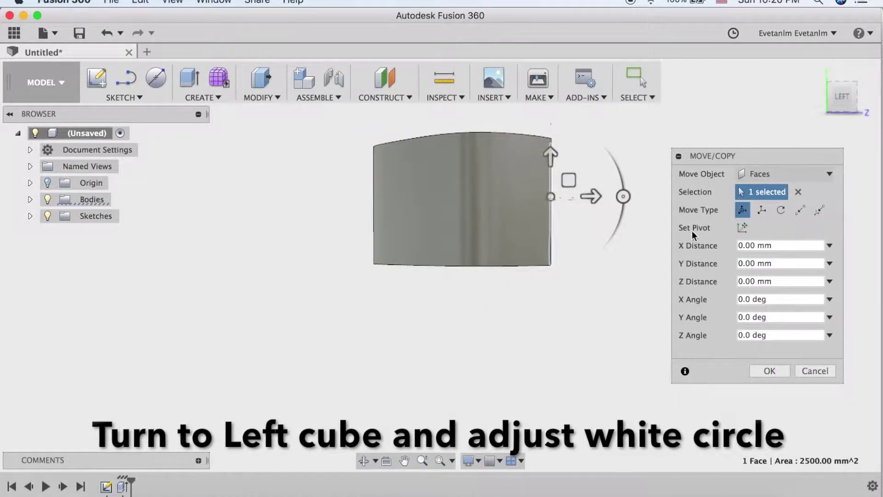
left_click_drag(622, 196, 618, 222)
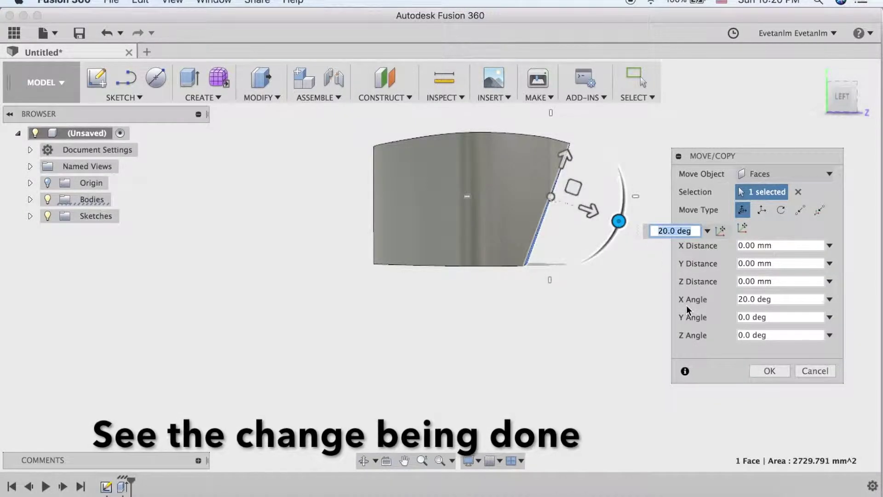
left_click(759, 374)
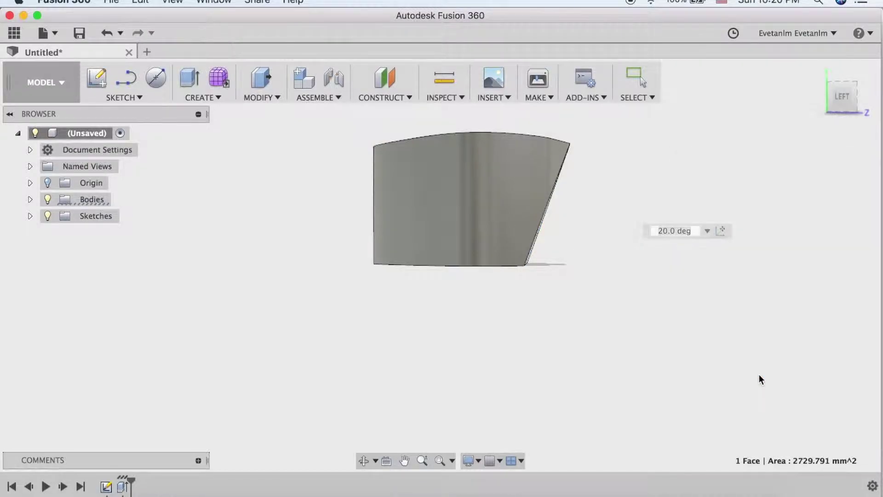
mouse_move(615, 322)
left_mouse_down()
mouse_move(615, 371)
mouse_move(534, 332)
mouse_move(581, 230)
left_mouse_up()
- Start a Fillet on the hull's left base edge and bottom edge
key("Escape")
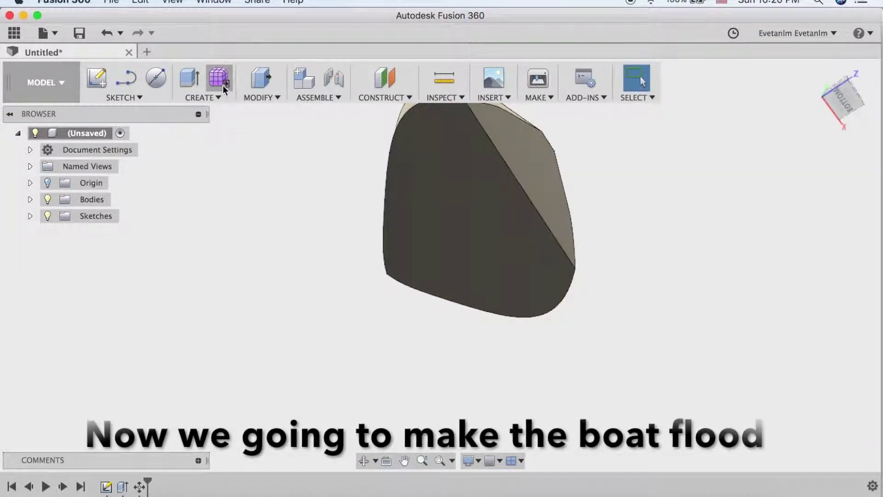
left_click(264, 97)
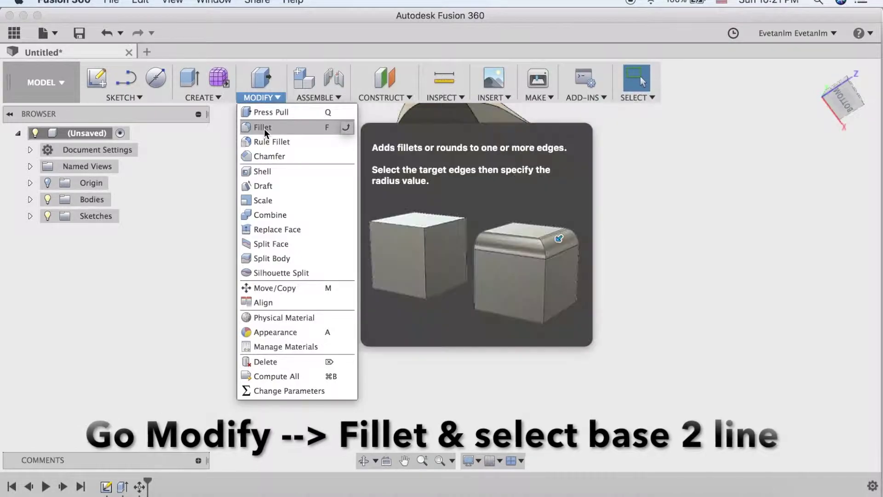
left_click(264, 129)
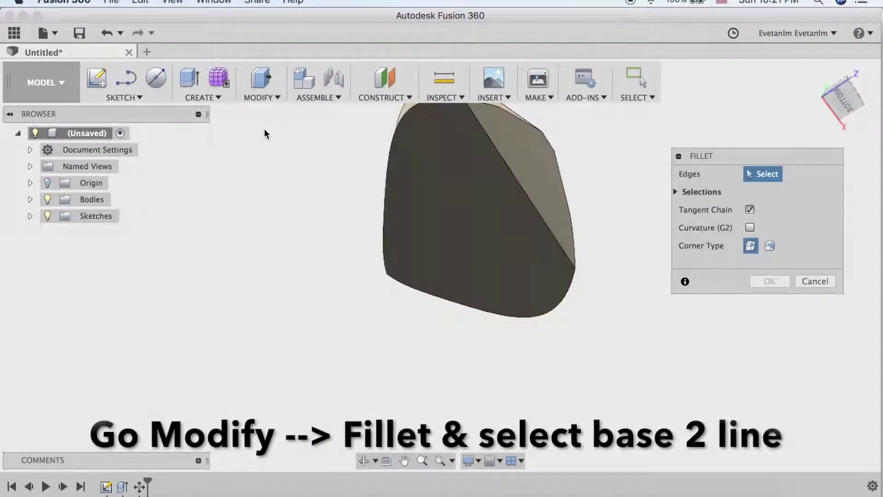
left_click(385, 173)
left_click(451, 303)
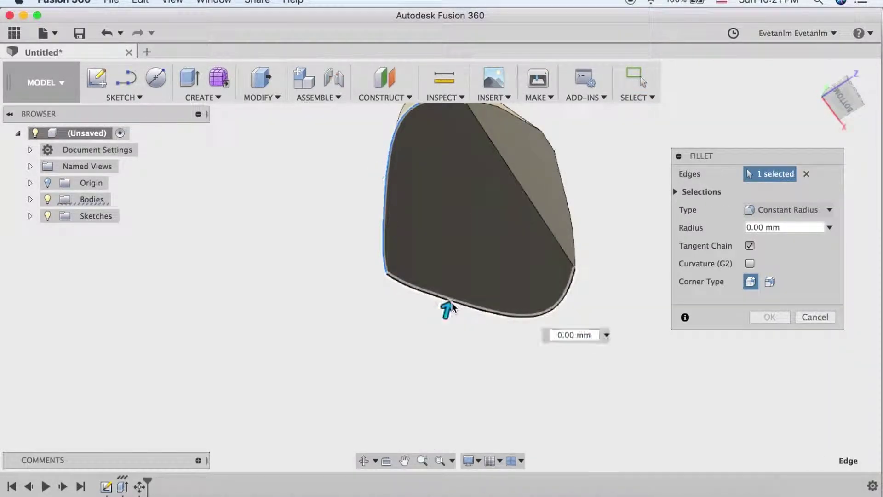
left_click_drag(836, 81, 843, 116)
left_click(843, 116)
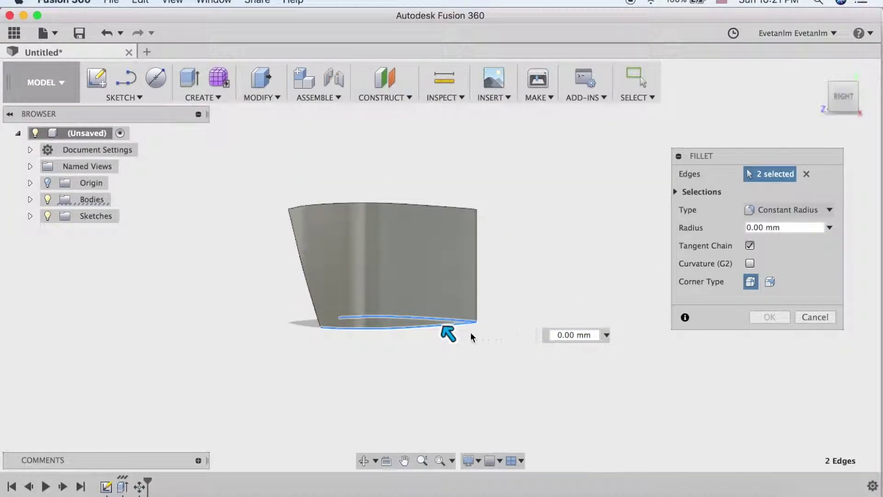
- Set the fillet radius to 25 mm and apply it to both edges
left_click_drag(448, 335, 435, 322)
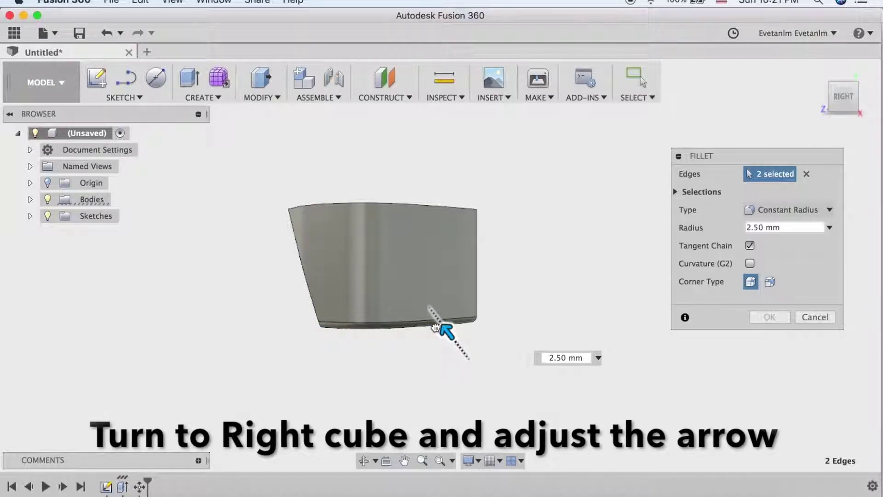
left_click_drag(434, 322, 432, 315)
type("25")
key("Return")
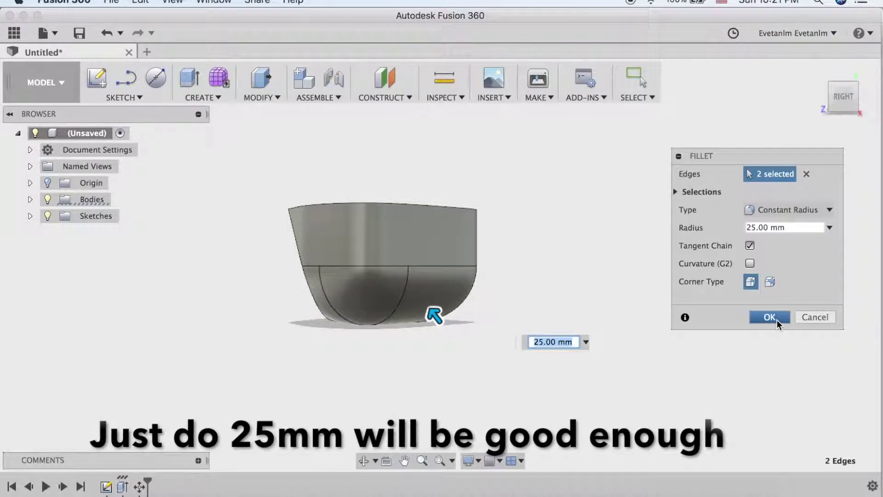
left_click(776, 319)
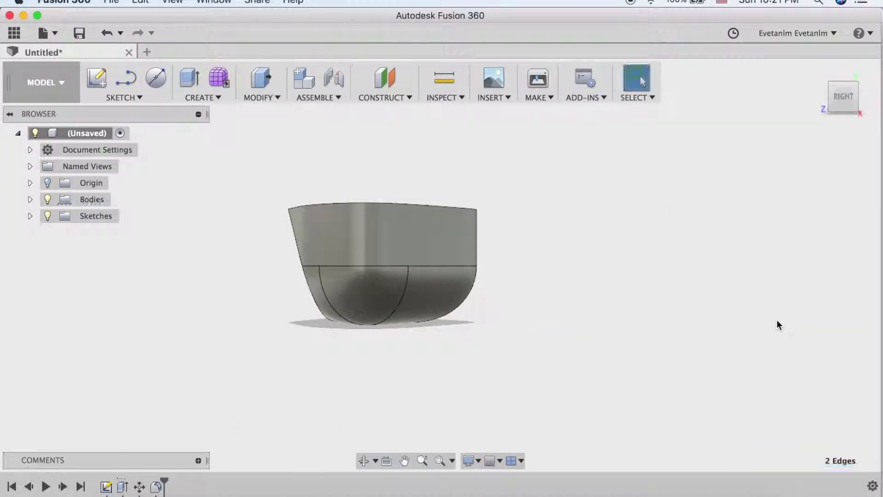
mouse_move(596, 311)
middle_mouse_down("shift")
mouse_move(681, 343)
mouse_move(694, 379)
mouse_move(687, 274)
mouse_move(557, 274)
mouse_move(492, 290)
mouse_move(495, 388)
mouse_move(601, 386)
mouse_move(662, 357)
mouse_move(721, 369)
mouse_move(725, 392)
mouse_move(698, 394)
middle_mouse_up("shift")
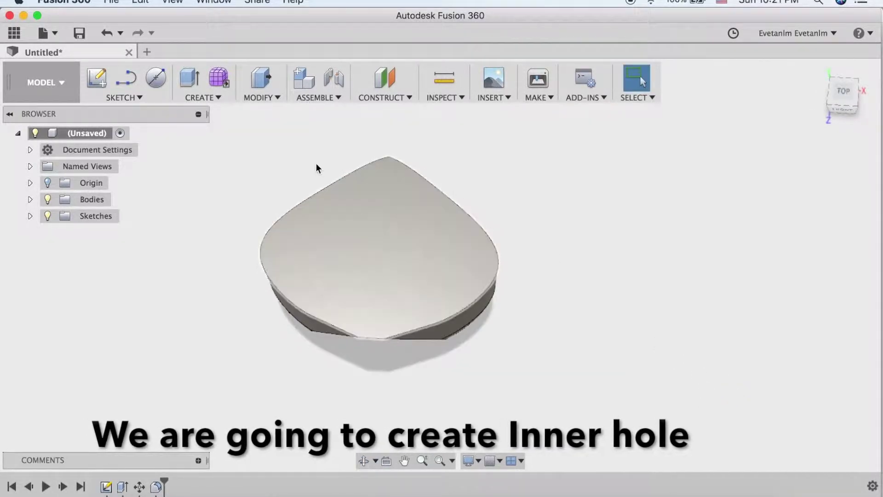
- Shell the hull with the top face removed, 5 mm thick, growing outside
left_click(277, 97)
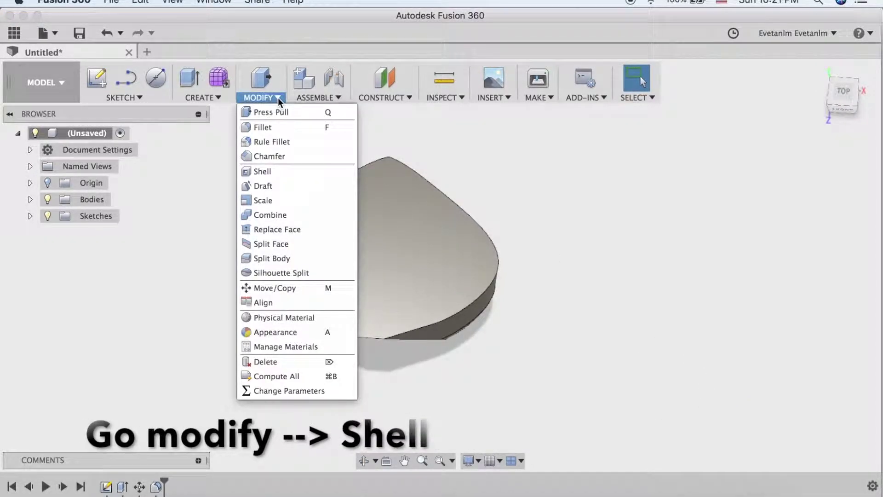
left_click(267, 172)
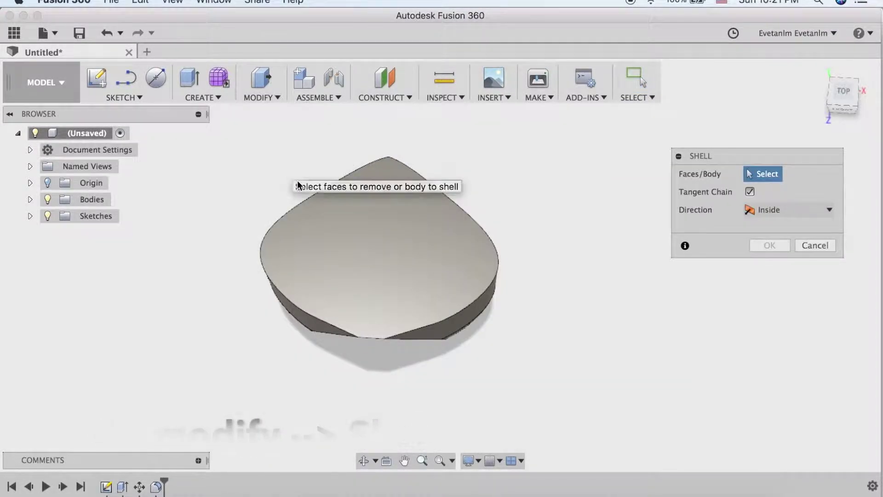
left_click(385, 249)
type("5")
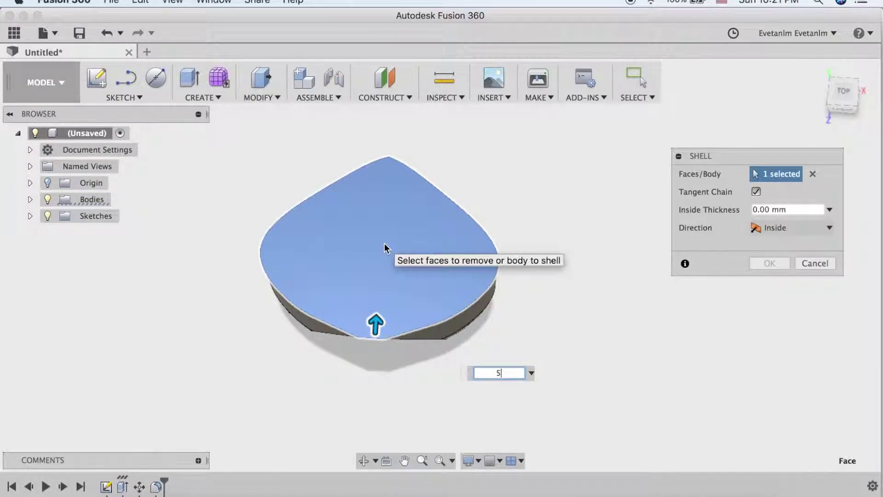
key("Return")
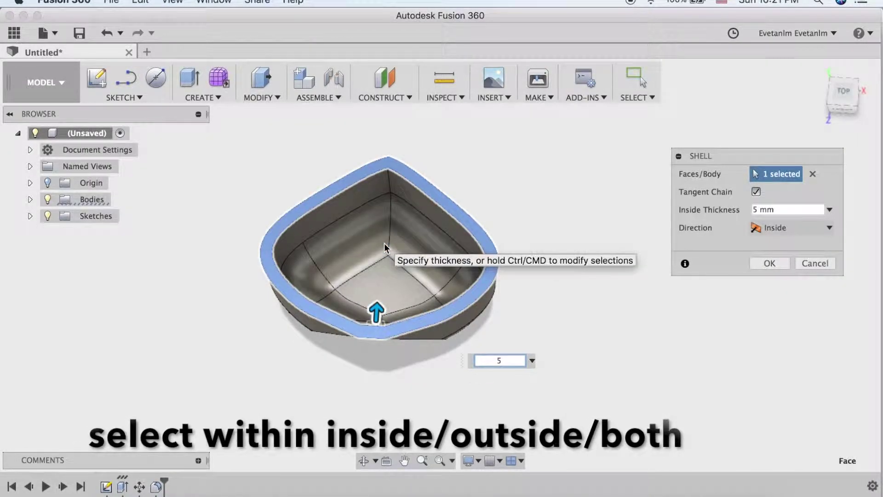
left_click(782, 227)
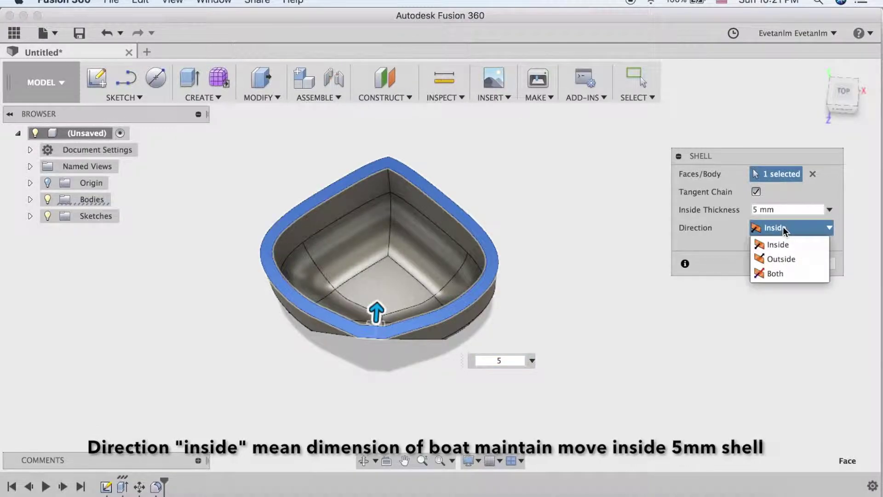
left_click(781, 259)
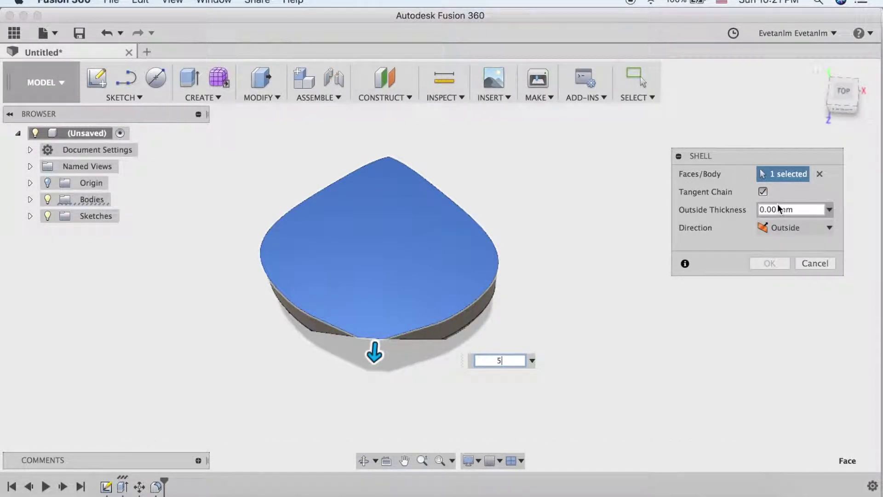
key("Return")
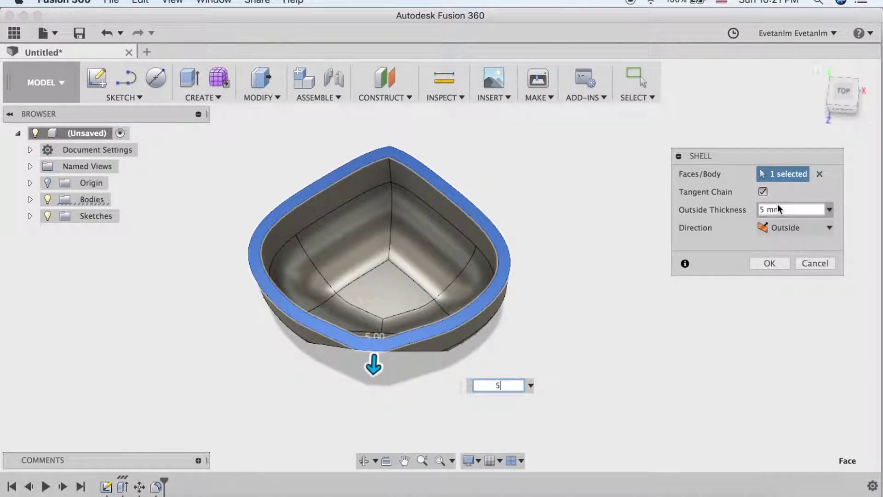
- Try the Both shell direction, revert to Outside, and apply the 5 mm shell
left_click(782, 225)
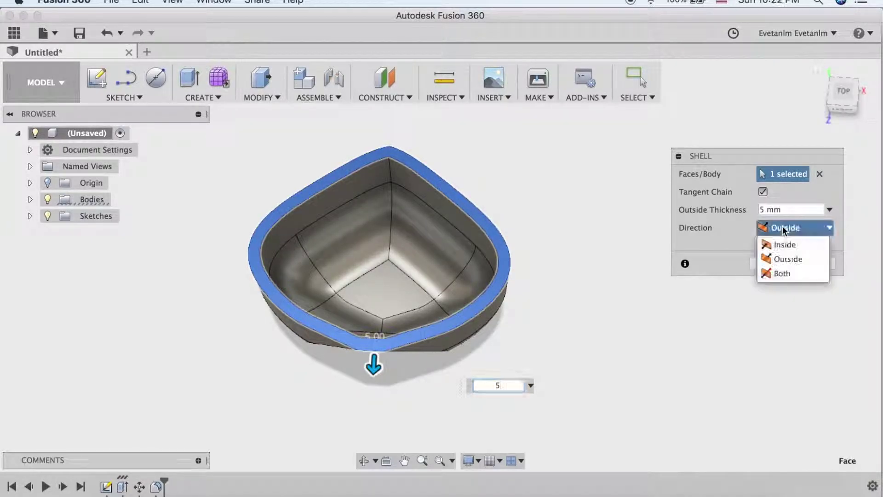
left_click(784, 276)
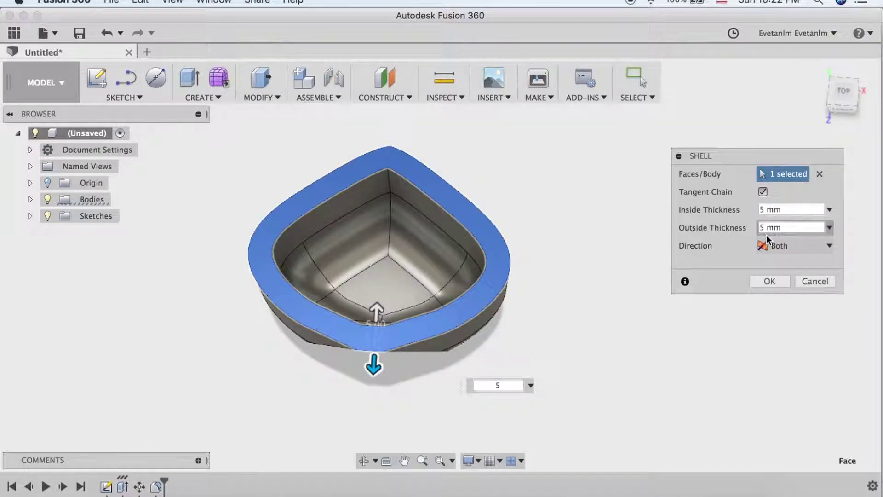
left_click(776, 245)
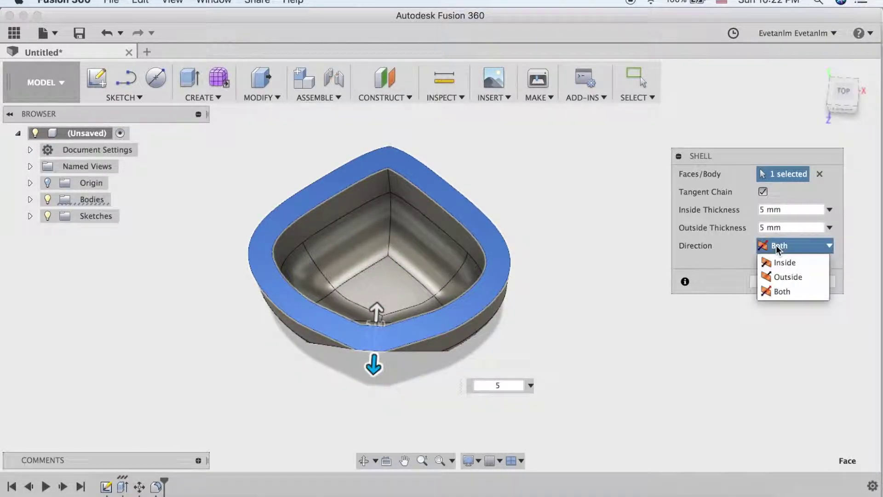
left_click(782, 277)
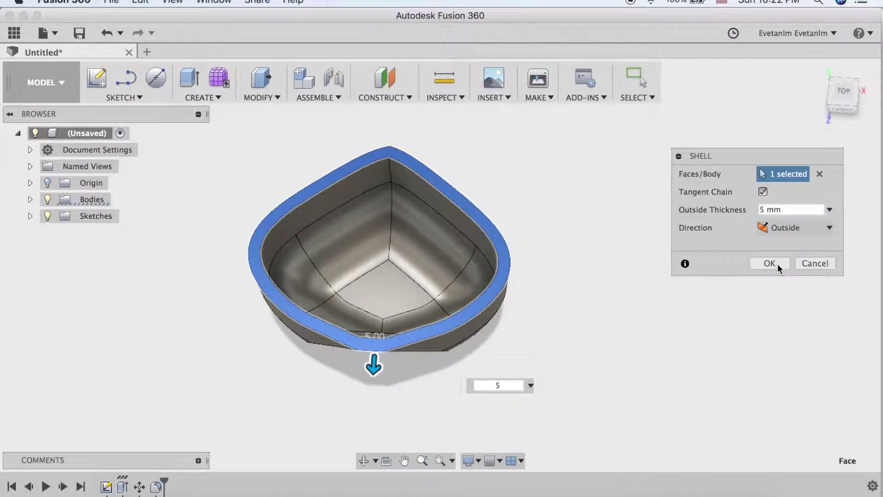
left_click(778, 265)
mouse_move(706, 298)
middle_mouse_down("shift")
mouse_move(581, 286)
mouse_move(566, 189)
mouse_move(587, 255)
mouse_move(623, 306)
mouse_move(599, 335)
mouse_move(819, 161)
middle_mouse_up("shift")
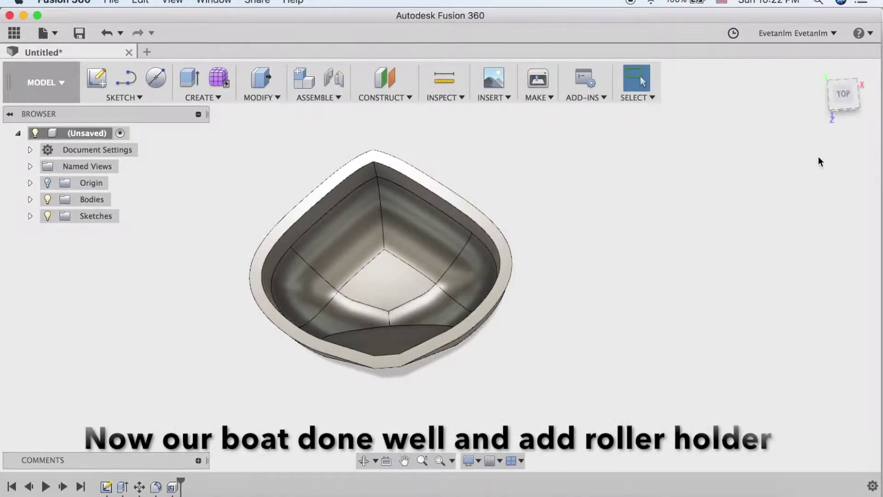
- Draw a 140 by 20 mm two-point rectangle across the boat's top rim
left_click(843, 93)
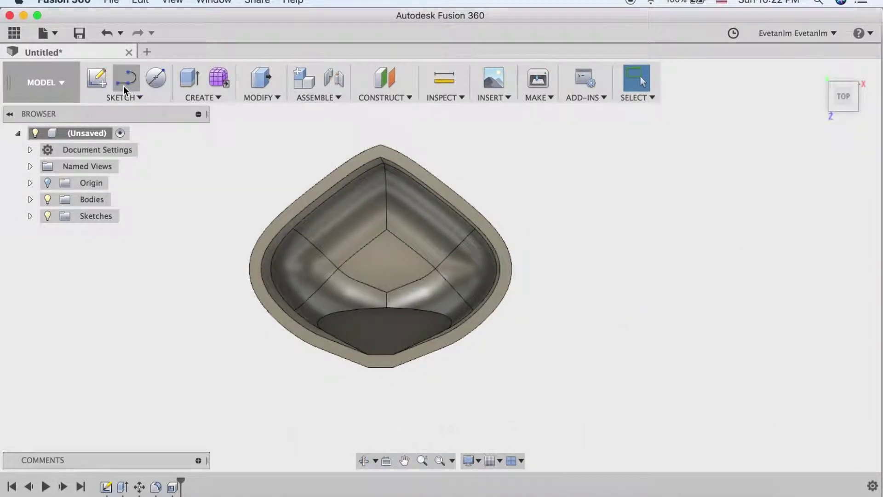
left_click(128, 95)
mouse_move(115, 141)
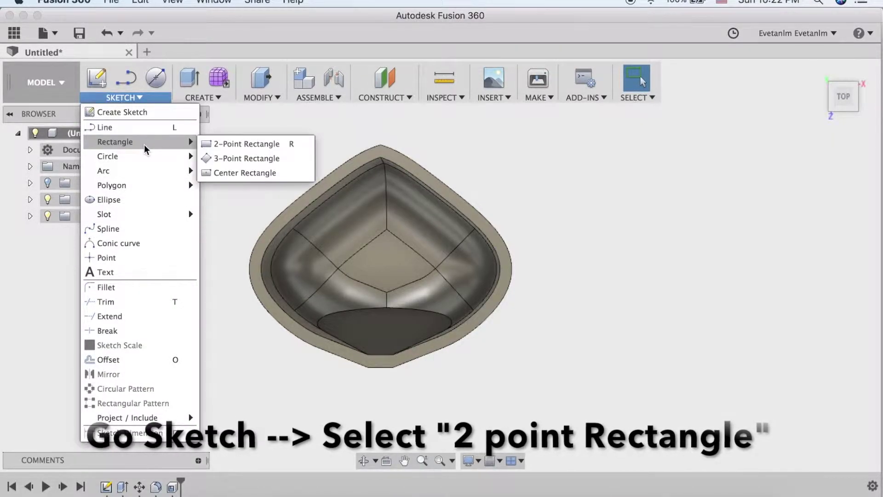
left_click(231, 144)
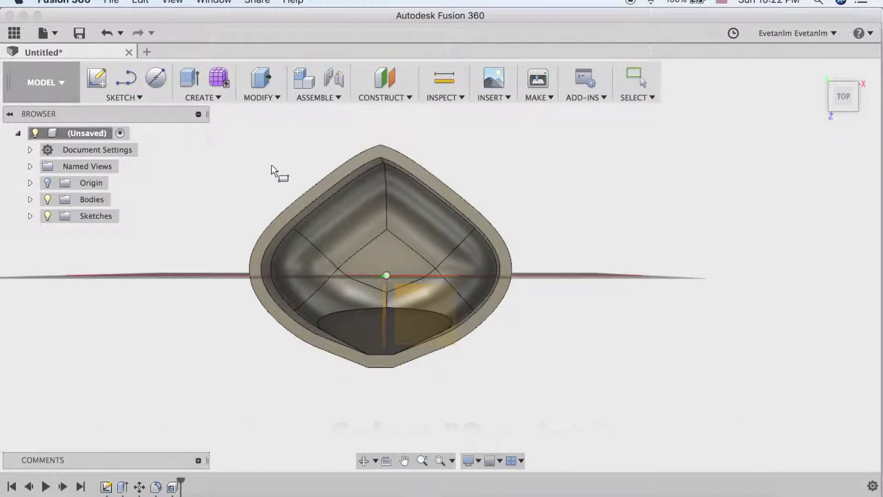
left_click(299, 204)
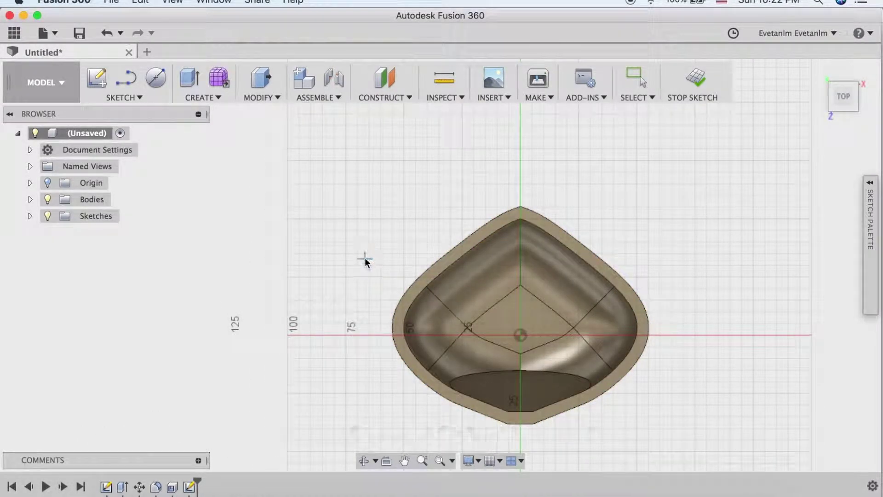
left_click(368, 254)
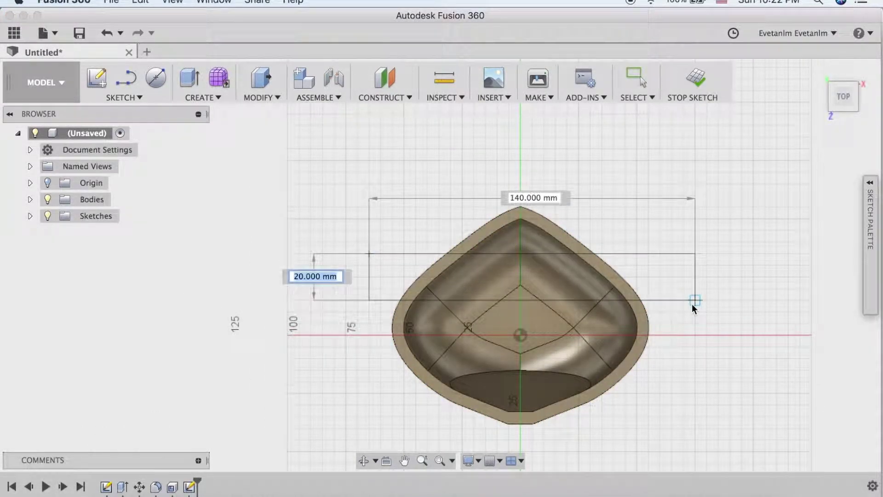
left_click(694, 301)
key("Escape")
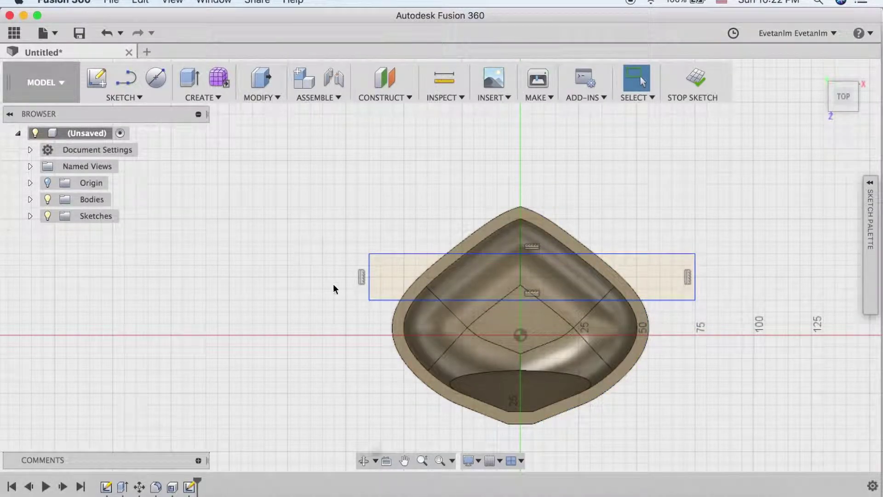
- Check the rectangle from 3D and front views, then return to the top view
middle_click_drag(330, 283, 318, 216, "shift")
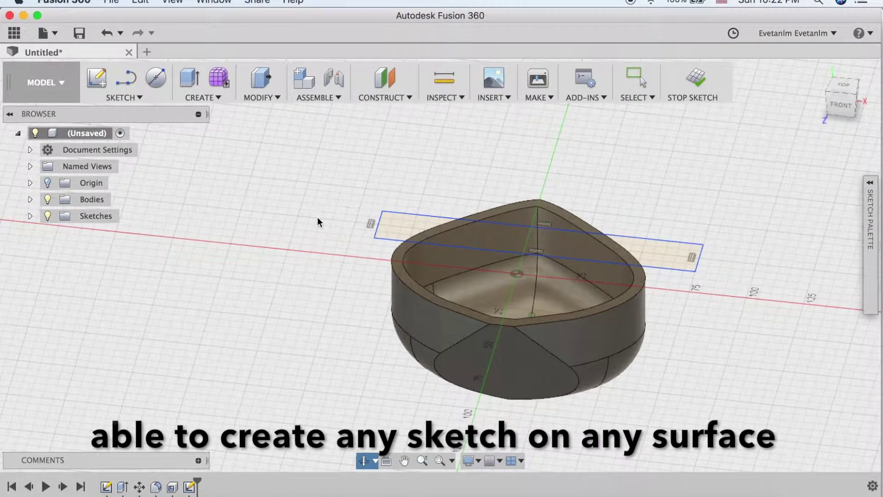
key("Escape")
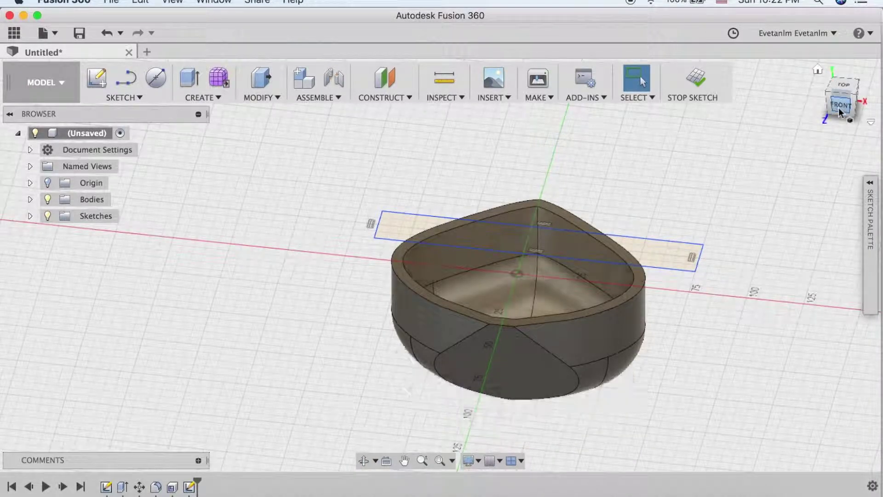
left_click(838, 107)
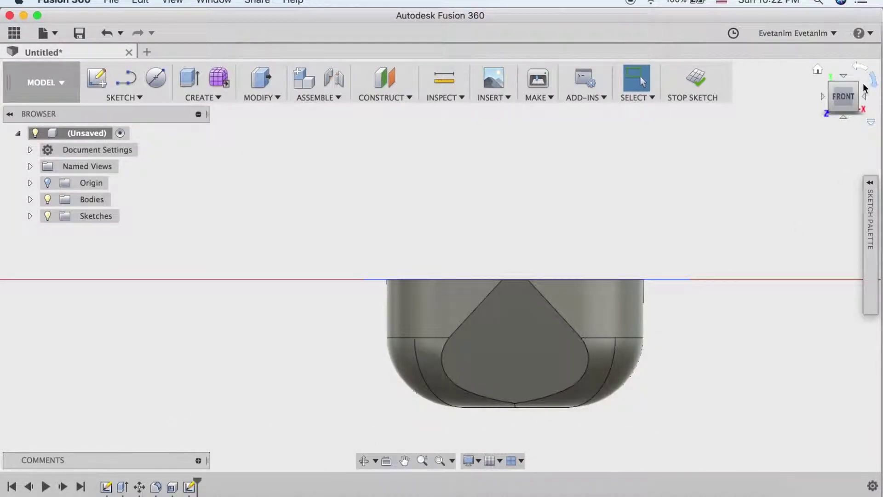
left_click(844, 77)
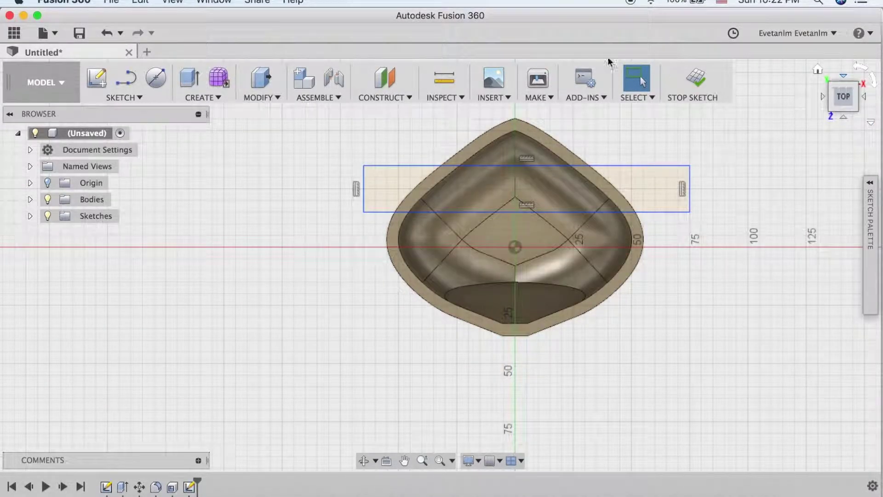
left_click(189, 79)
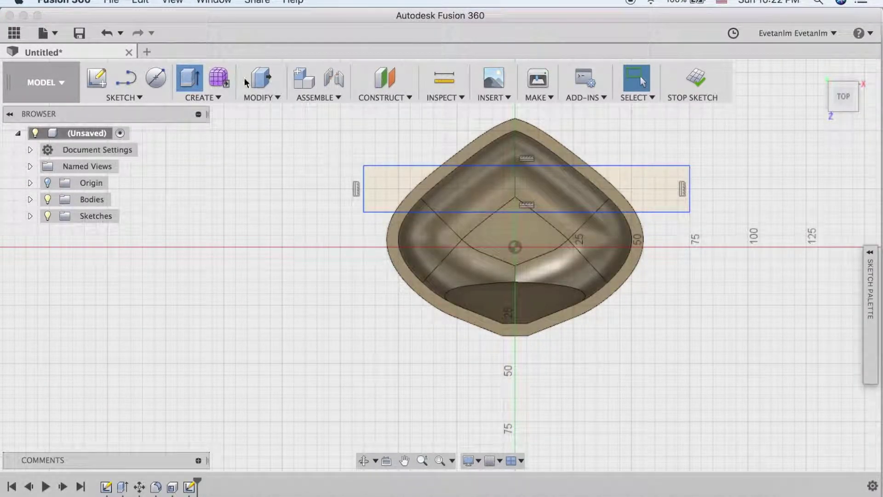
- Extrude the left and right rim bands 10 mm upward, joined to the hull
left_click(299, 203)
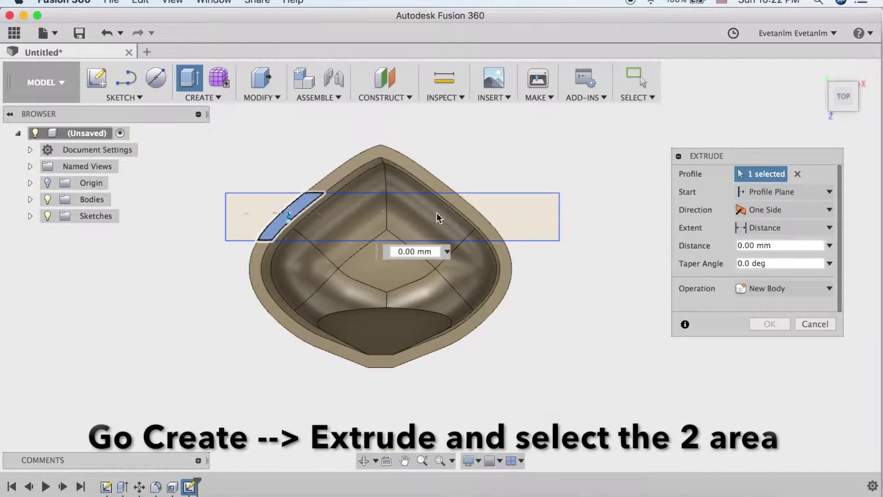
left_click(478, 220)
type("10")
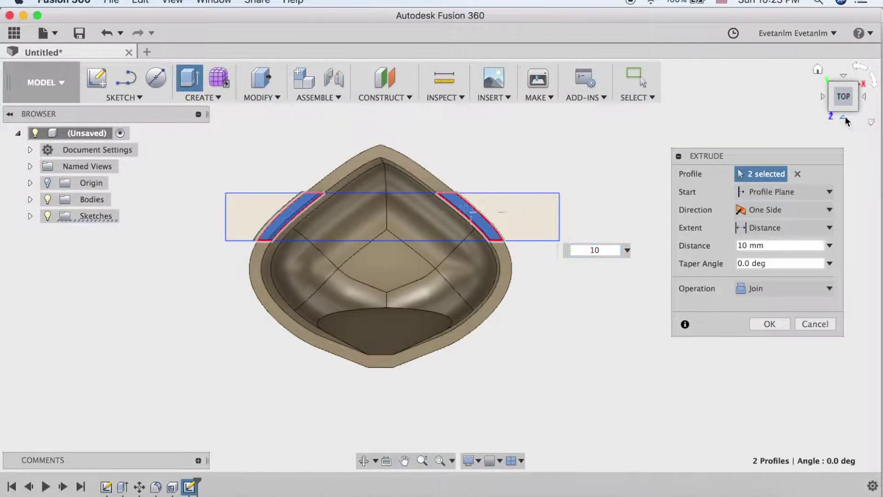
left_click(845, 117)
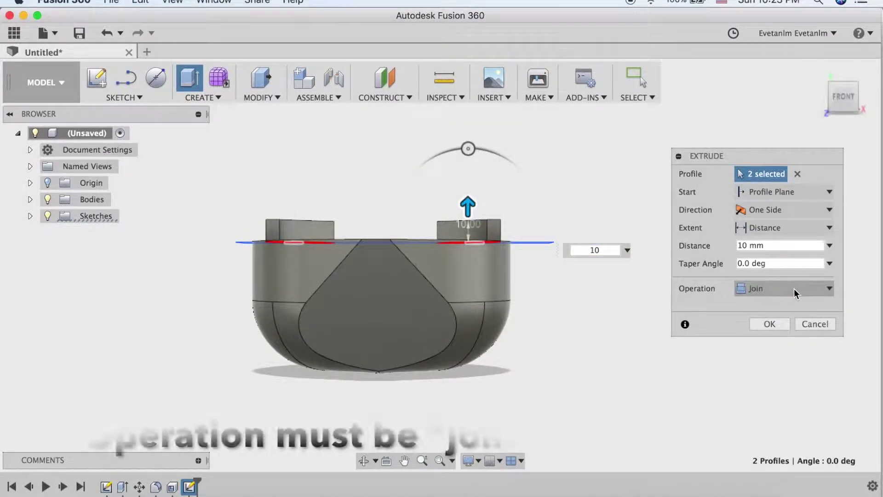
left_click(772, 324)
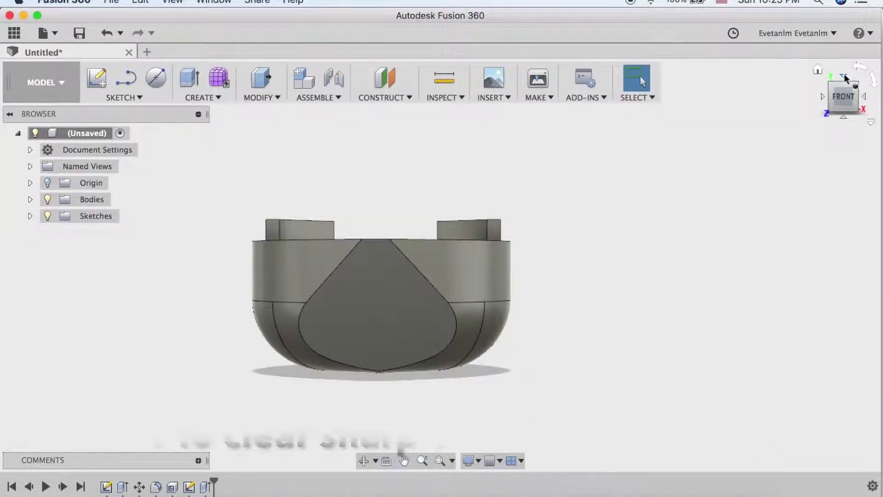
left_click(843, 77)
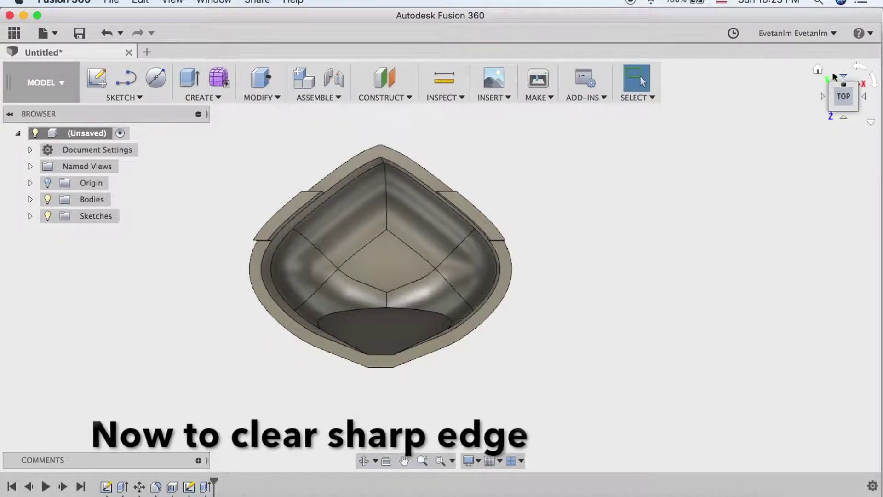
- Start a chamfer and select the four sharp outer edges of the raised tabs
scroll(568, 181, "up", 5)
middle_click_drag(573, 197, 749, 217)
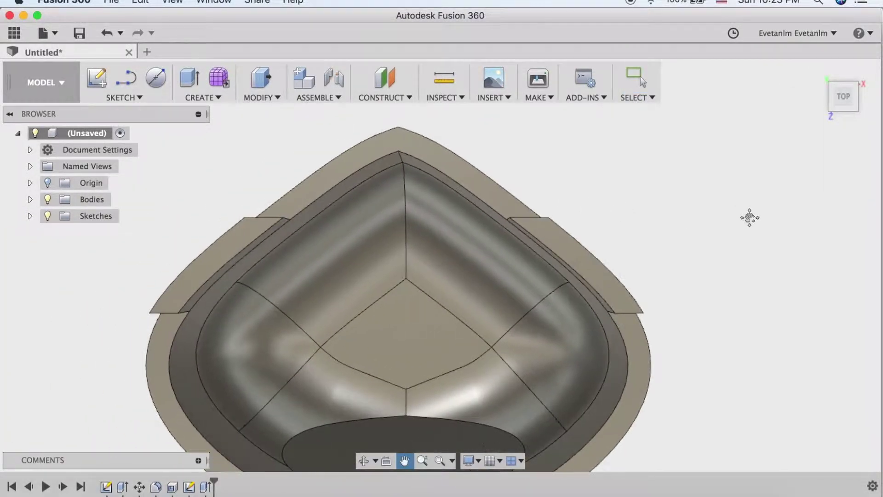
left_click(258, 98)
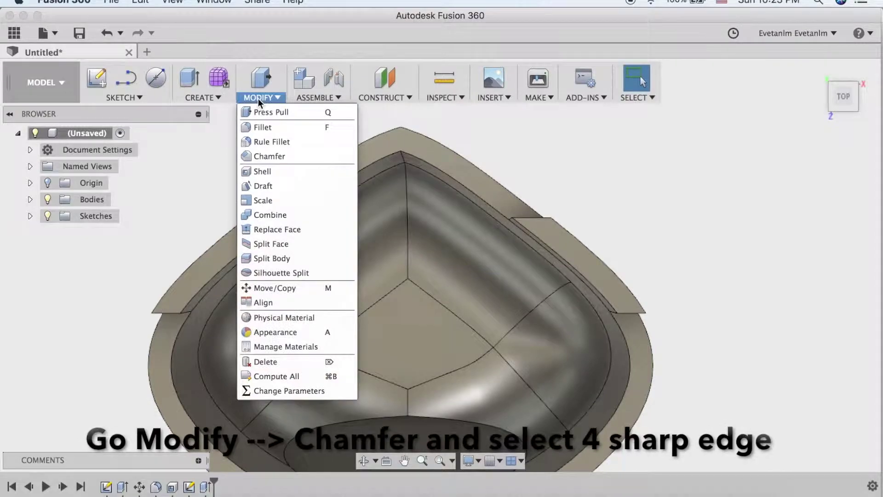
left_click(266, 156)
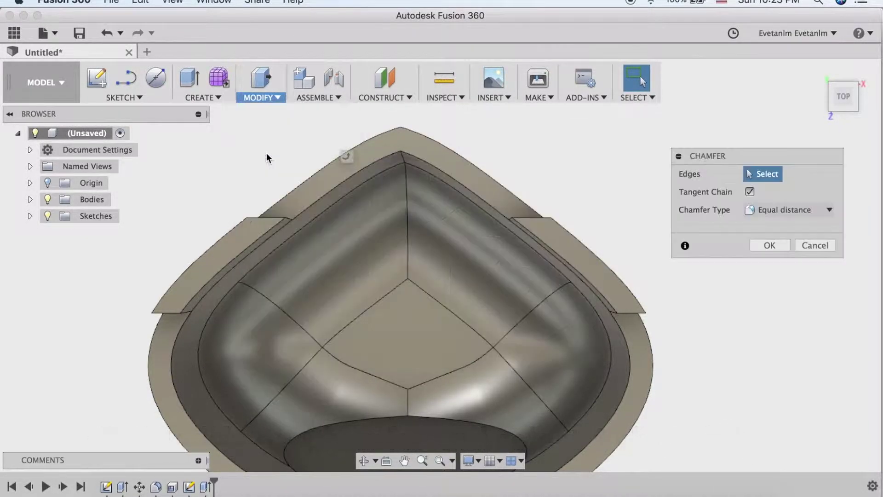
left_click(260, 219)
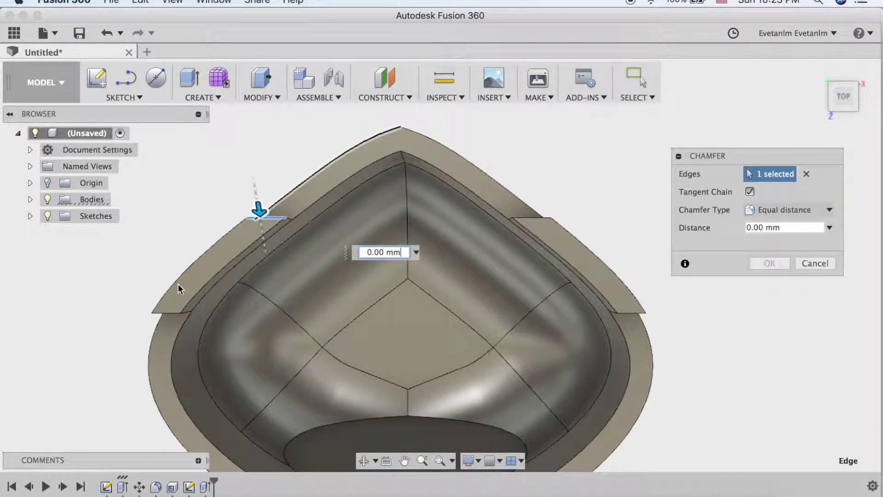
left_click(167, 313)
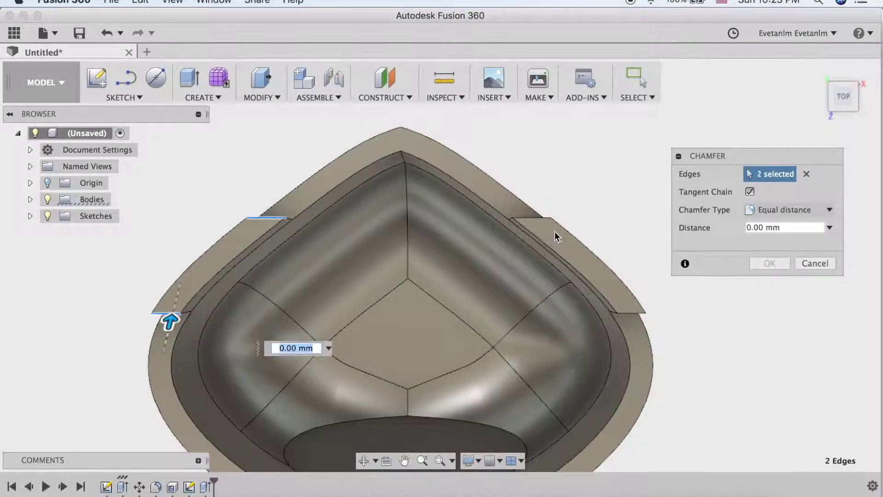
left_click(539, 219)
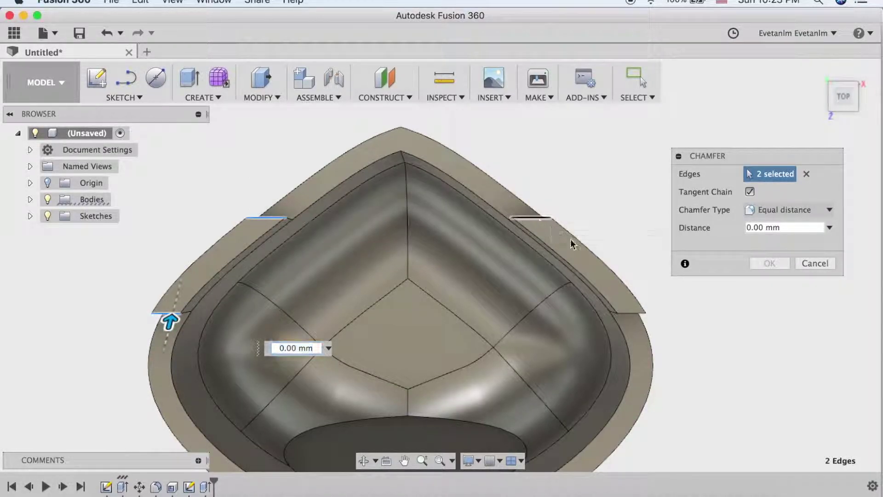
left_click(637, 313)
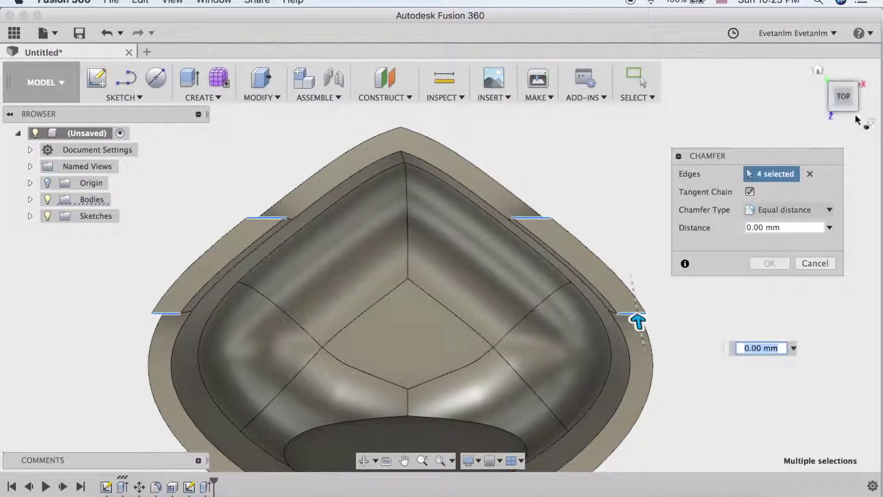
- Set the chamfer distance to 8 mm and apply it to the four edges
left_click(865, 98)
left_click(871, 82)
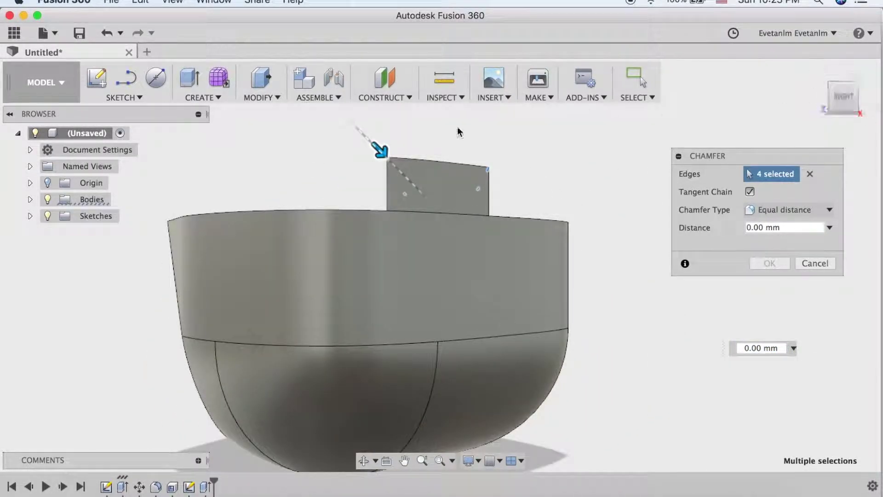
mouse_move(381, 150)
left_mouse_down()
mouse_move(406, 177)
mouse_move(394, 166)
left_mouse_up()
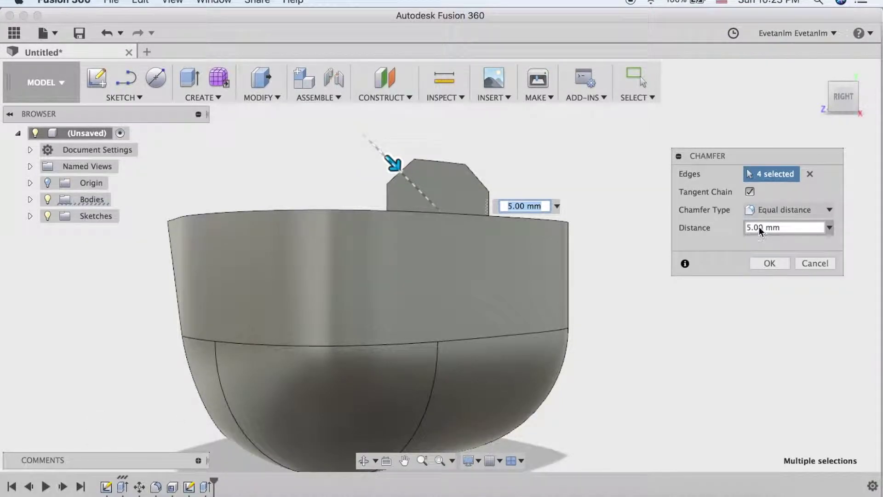
key("Return")
left_click(768, 263)
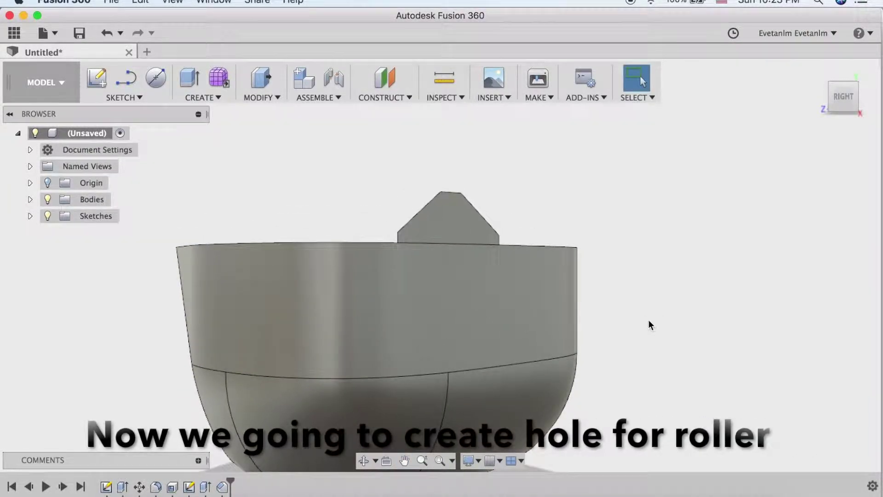
- Turn to the right-side view and start the Center Diameter Circle sketch tool
mouse_move(645, 319)
middle_mouse_down("shift")
mouse_move(666, 378)
mouse_move(637, 320)
middle_mouse_up("shift")
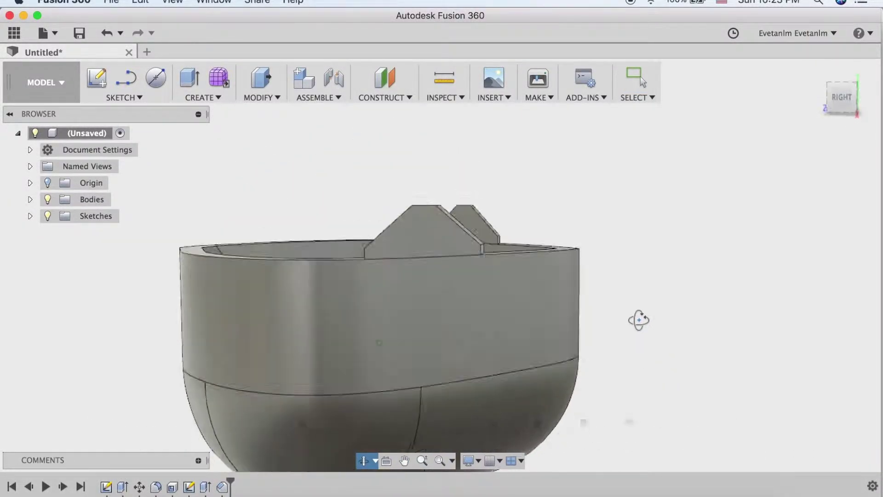
left_click_drag(851, 99, 856, 97)
left_click(855, 98)
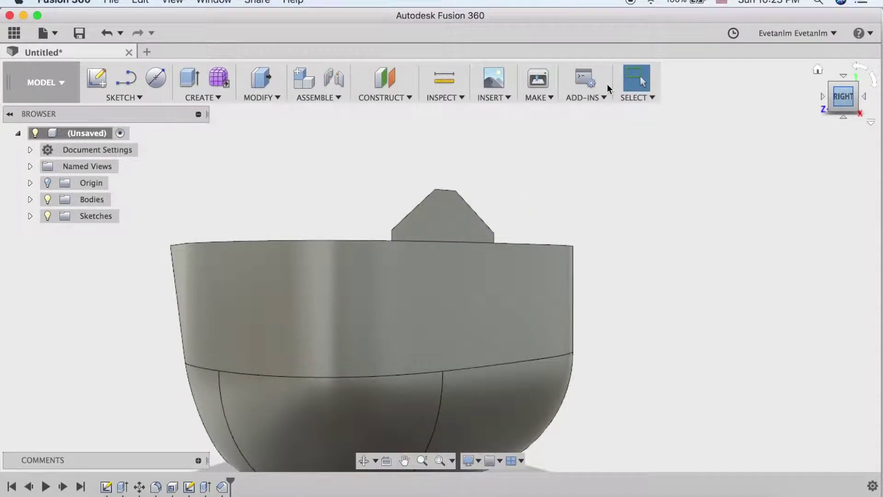
left_click(161, 78)
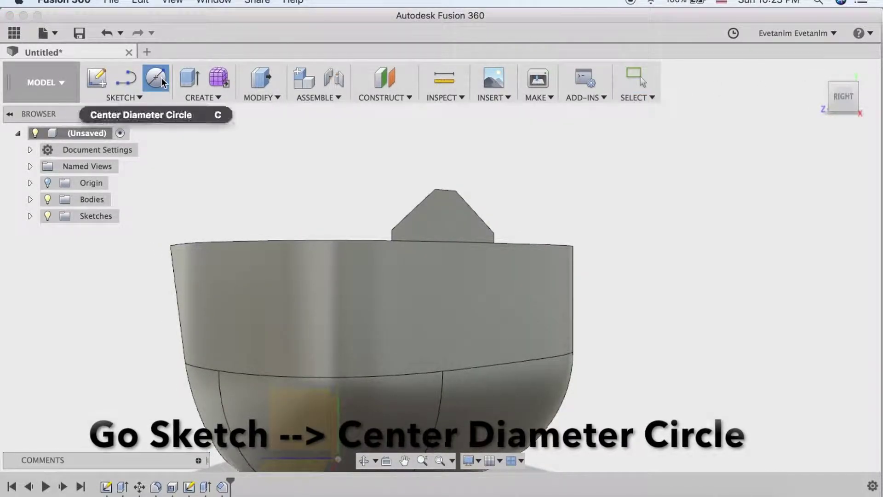
left_click(130, 98)
mouse_move(107, 156)
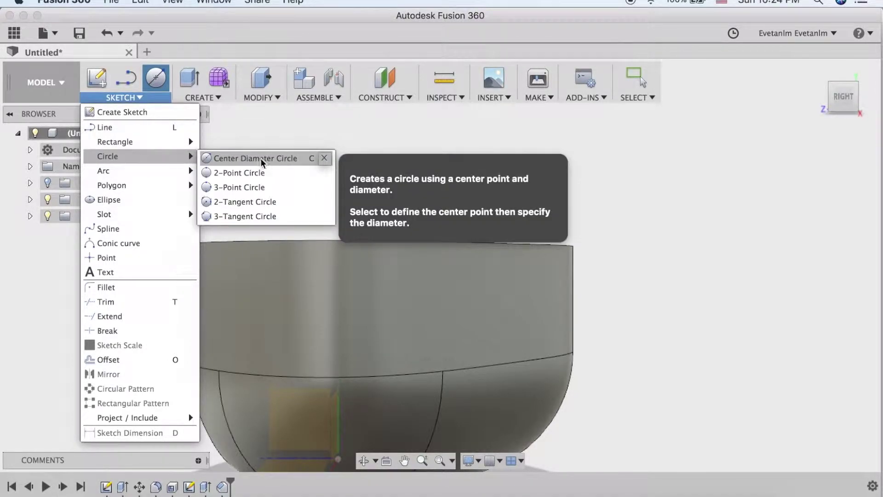
left_click(291, 158)
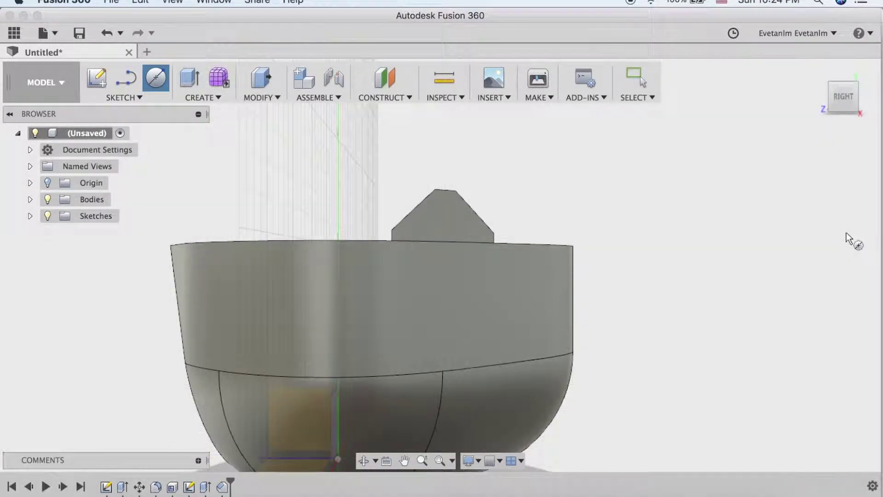
- On the centre plane, sketch a 5 mm diameter circle centred in the tab
left_click(291, 416)
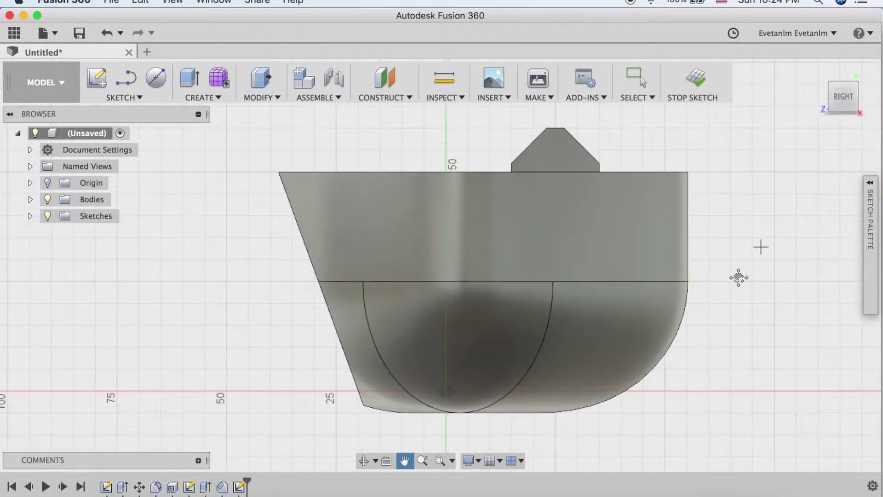
scroll(469, 239, "up", 2)
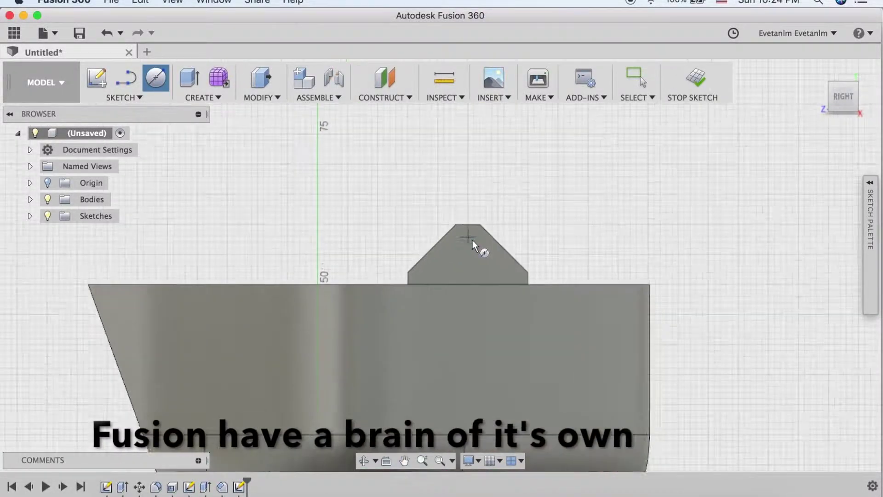
scroll(473, 240, "up", 3)
scroll(476, 229, "up", 2)
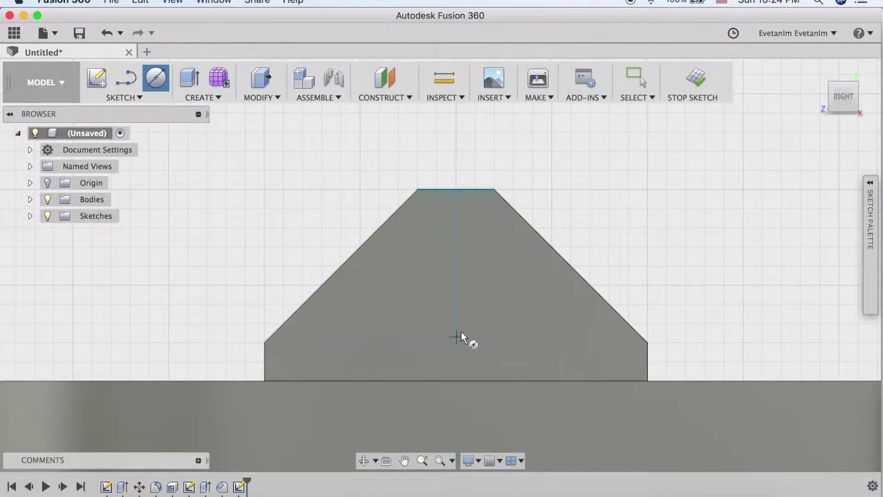
left_click(457, 279)
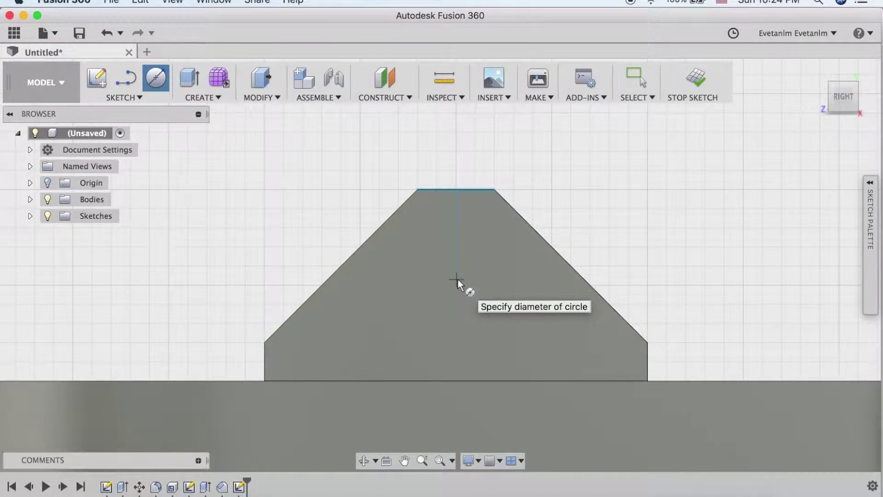
type("5")
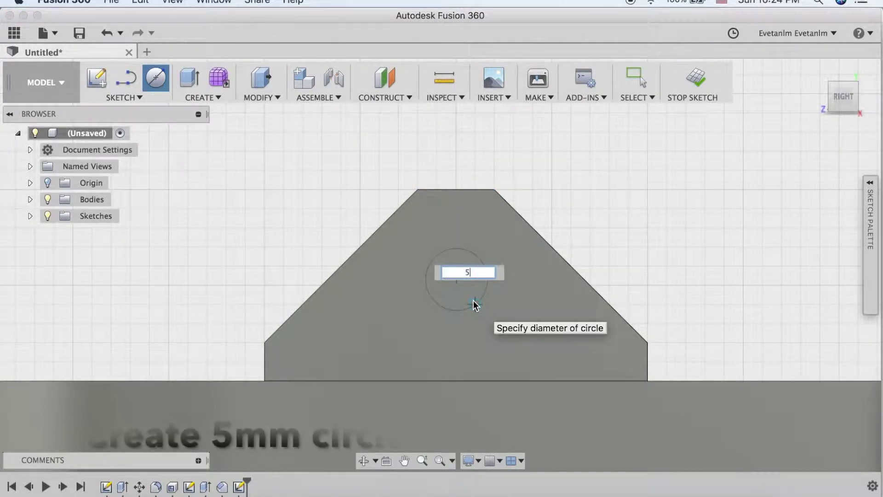
key("Return")
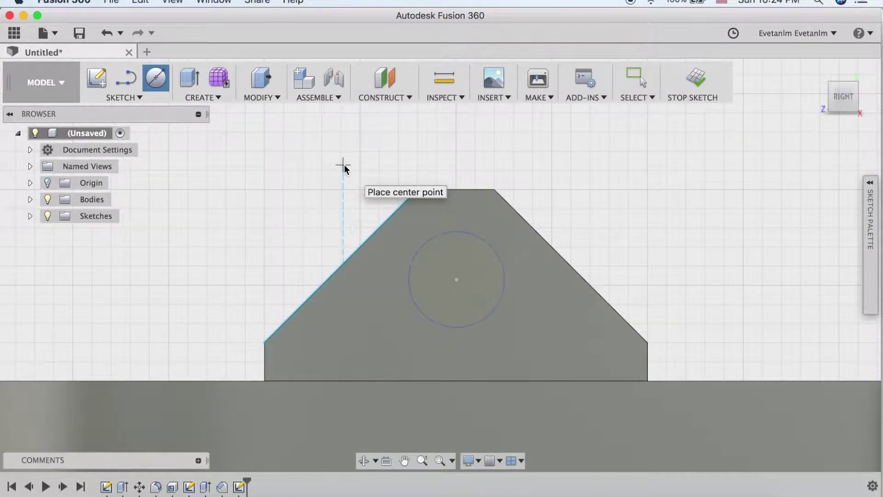
key("Escape")
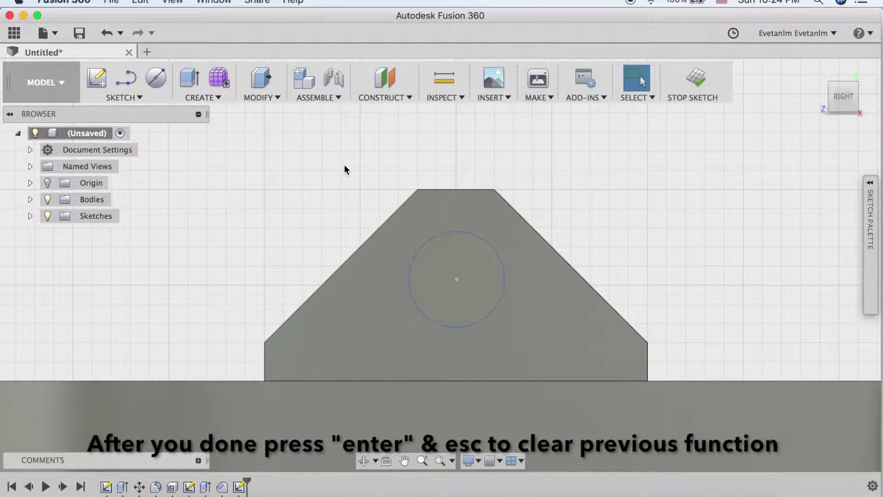
- Inspect the 5 mm circle from the back and right views, then start Extrude
middle_click_drag(344, 164, 341, 187, "shift")
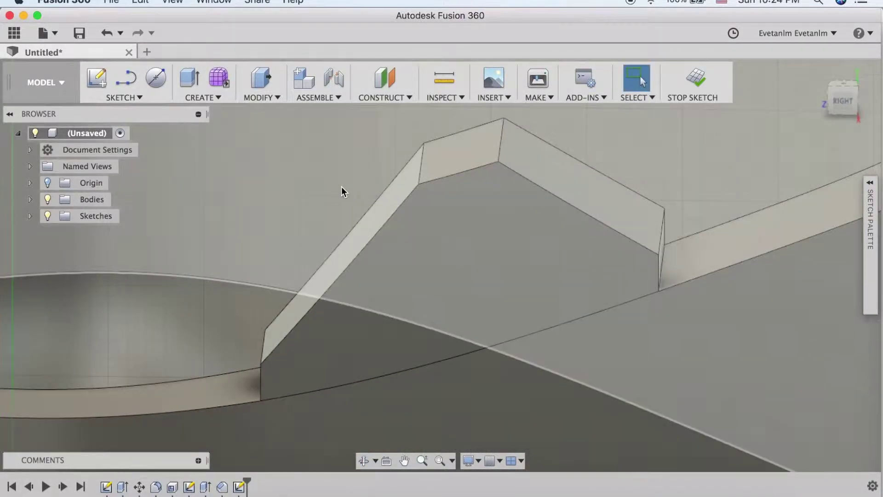
scroll(339, 187, "down", 3)
scroll(338, 187, "down", 3)
scroll(335, 189, "down", 2)
mouse_move(334, 189)
middle_mouse_down("shift")
mouse_move(343, 164)
mouse_move(416, 283)
middle_mouse_up("shift")
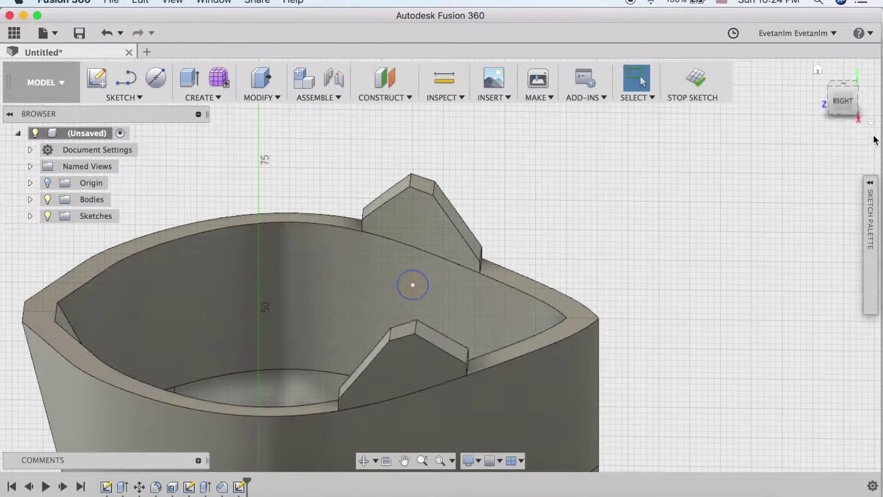
left_click(860, 101)
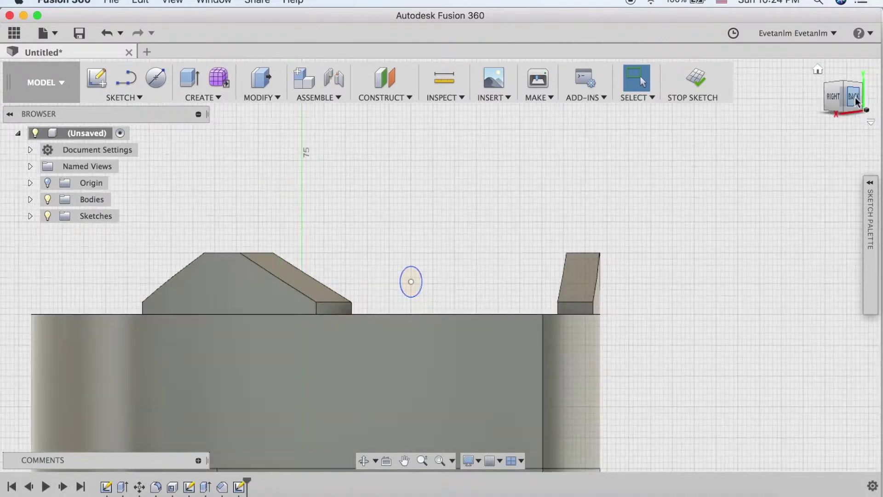
left_click(850, 98)
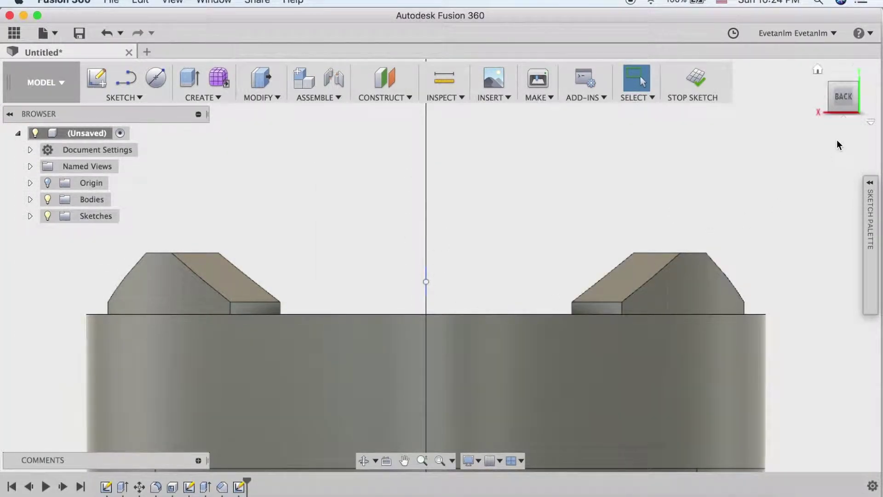
left_click(823, 97)
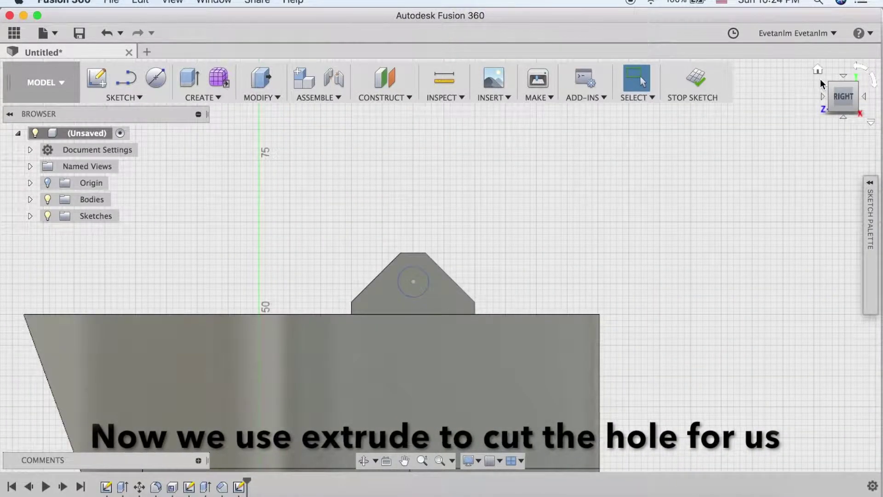
left_click(196, 81)
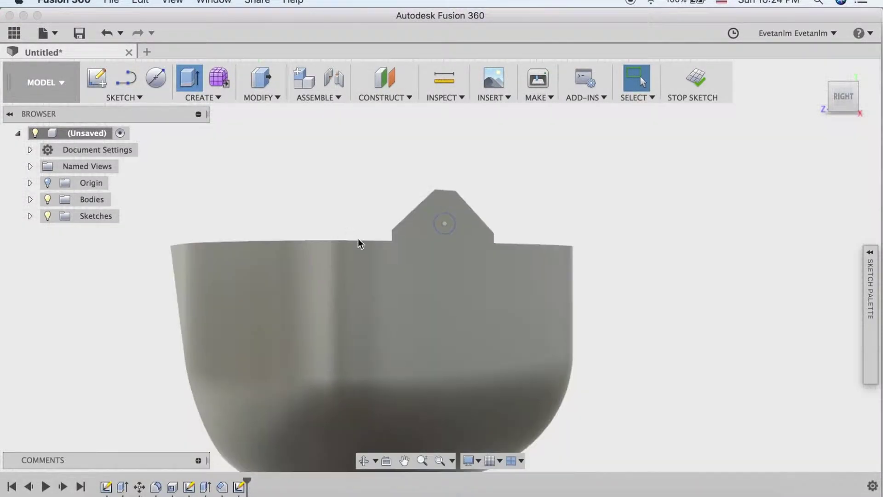
- Select the circle as the extrude profile and set the direction to Two Sides
left_click(48, 199)
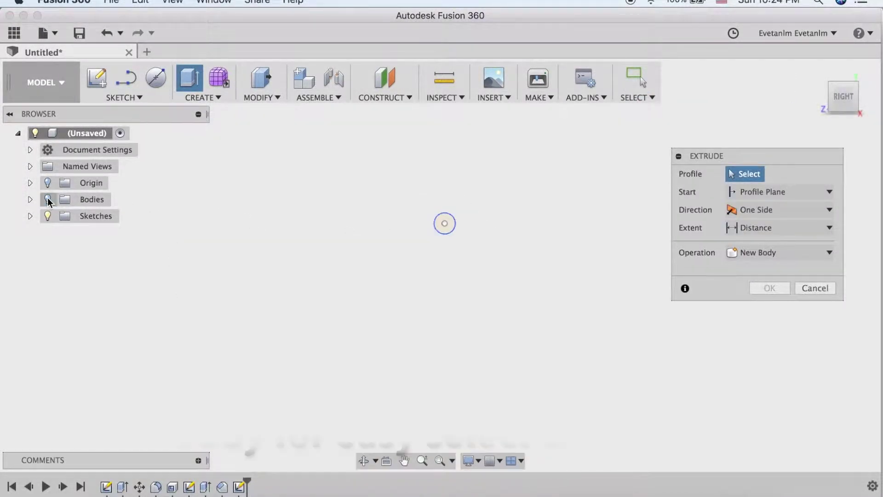
left_click(450, 224)
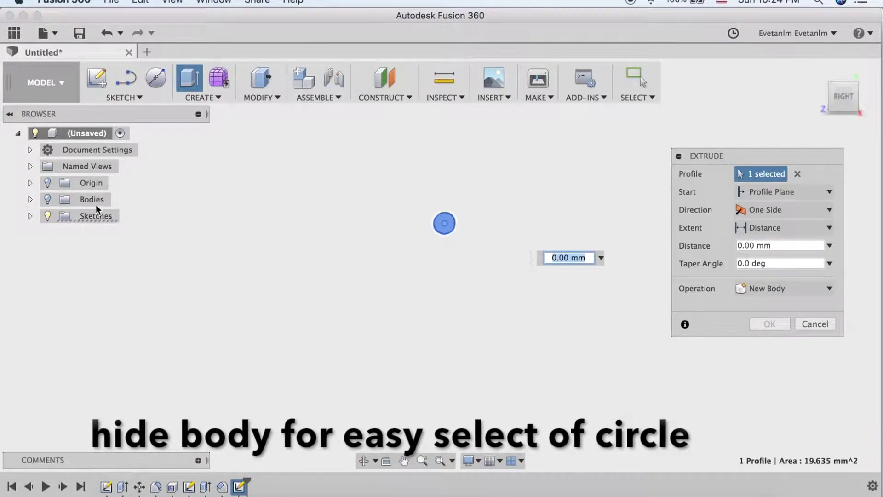
left_click(47, 200)
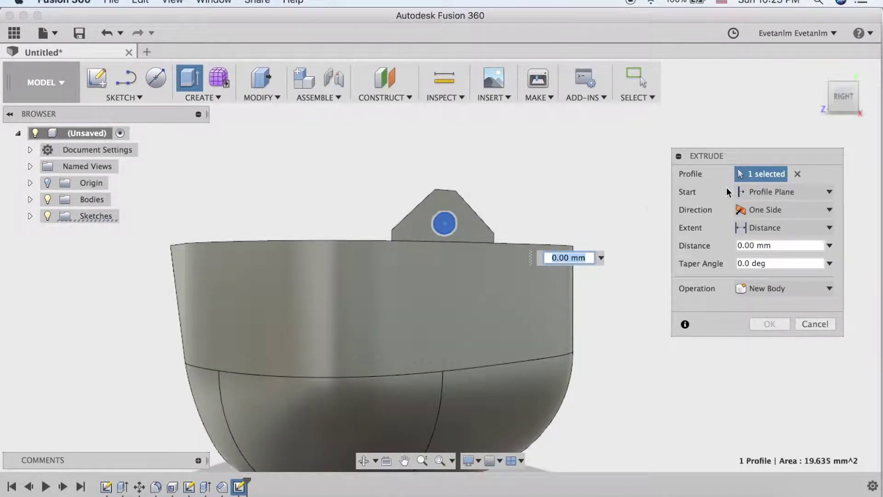
left_click(770, 211)
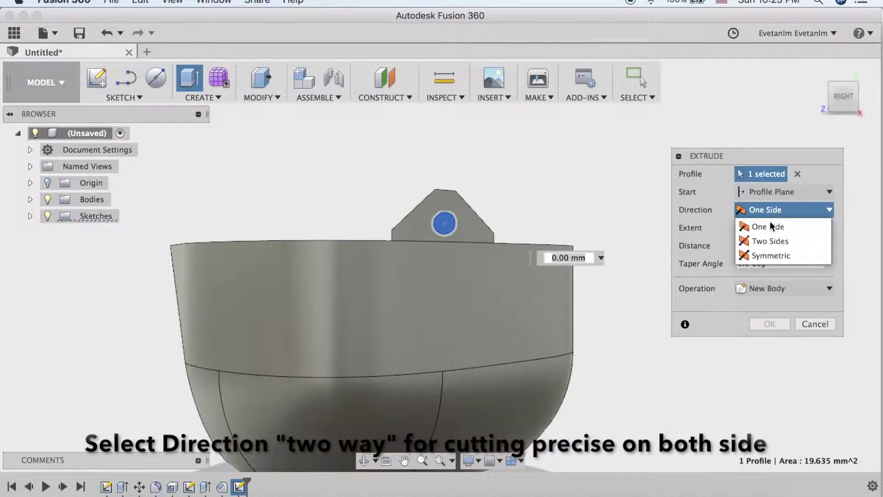
left_click(770, 241)
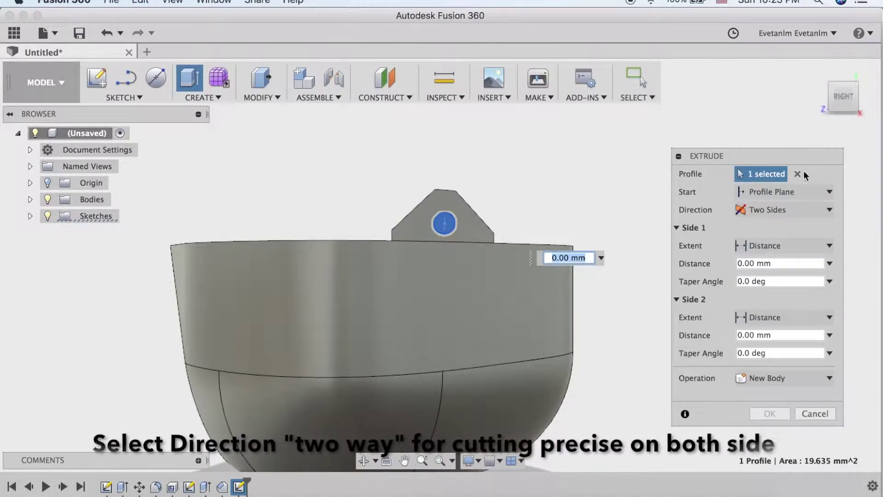
- Extend the cut 60 mm each way through the tabs and apply it
left_click(843, 78)
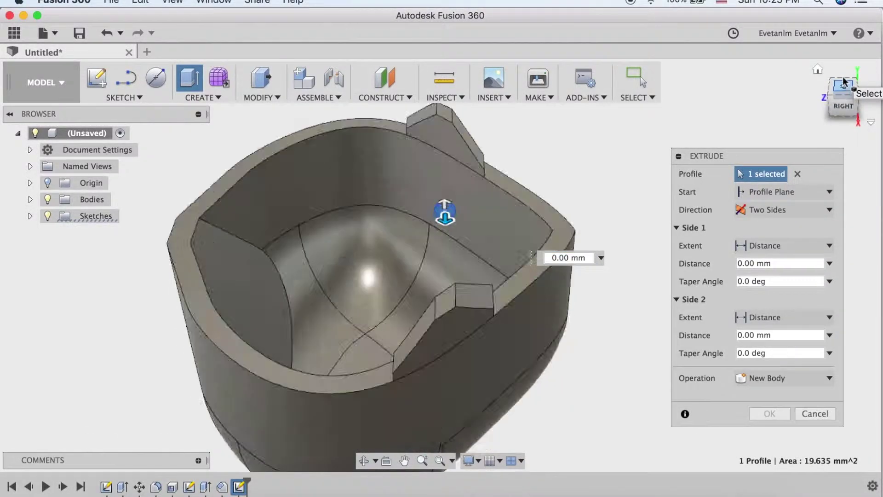
scroll(661, 178, "down", 3)
scroll(660, 177, "down", 3)
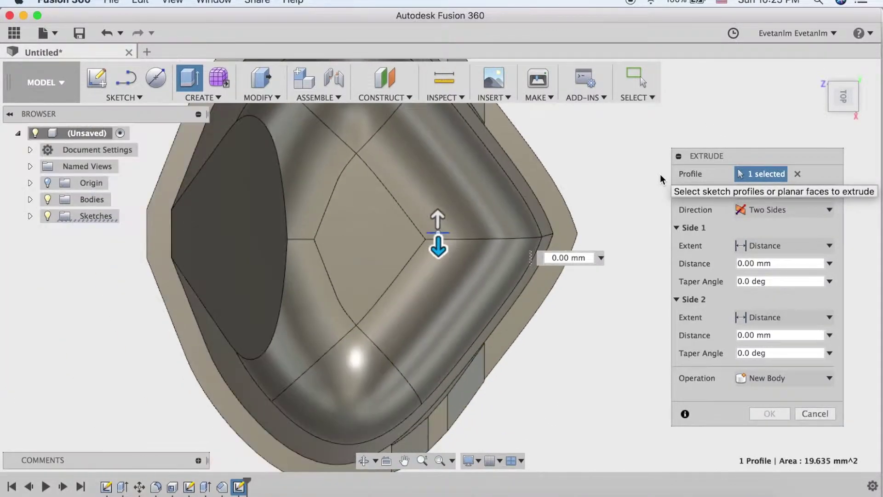
scroll(661, 178, "down", 3)
mouse_move(655, 179)
middle_mouse_down()
mouse_move(591, 240)
mouse_move(554, 223)
middle_mouse_up()
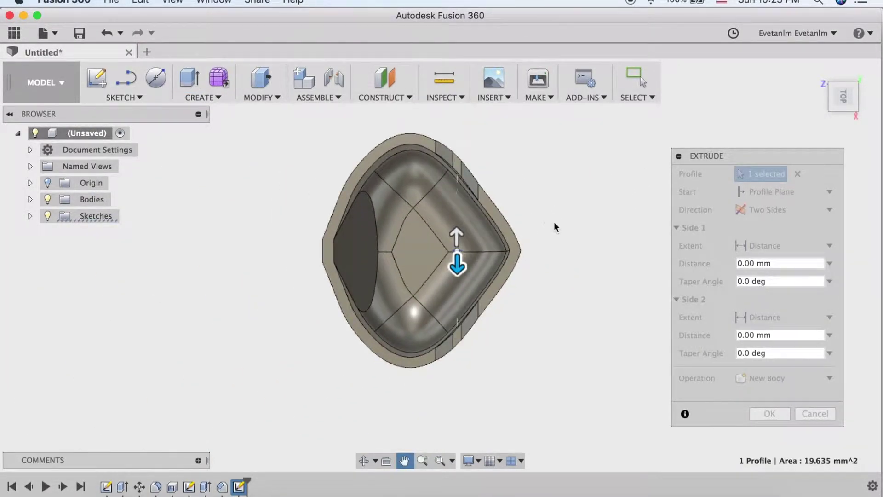
left_click_drag(456, 236, 456, 112)
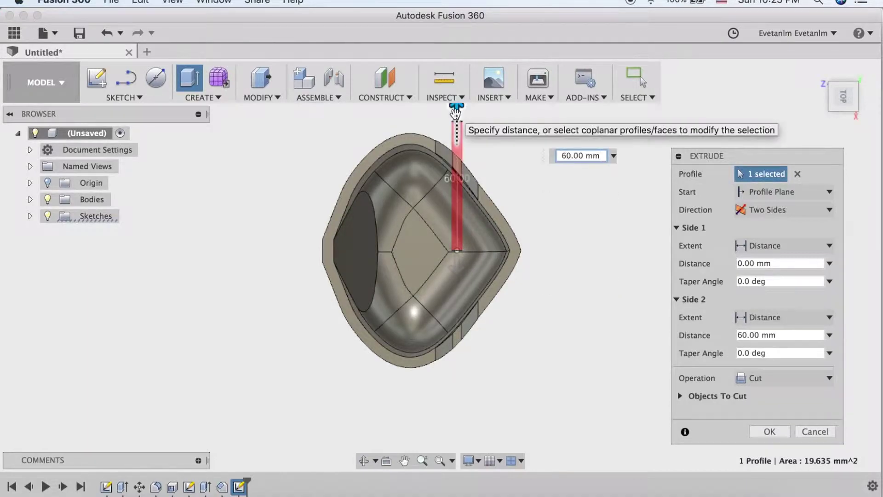
left_click(457, 266)
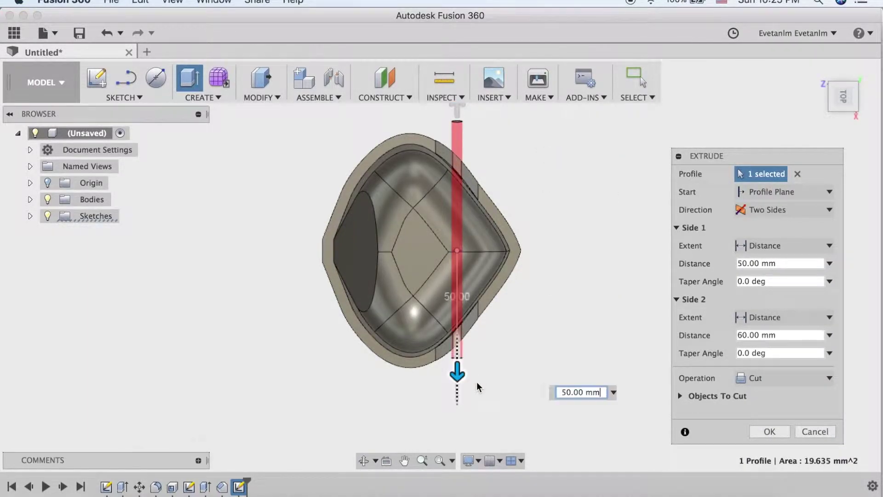
left_click_drag(478, 386, 478, 408)
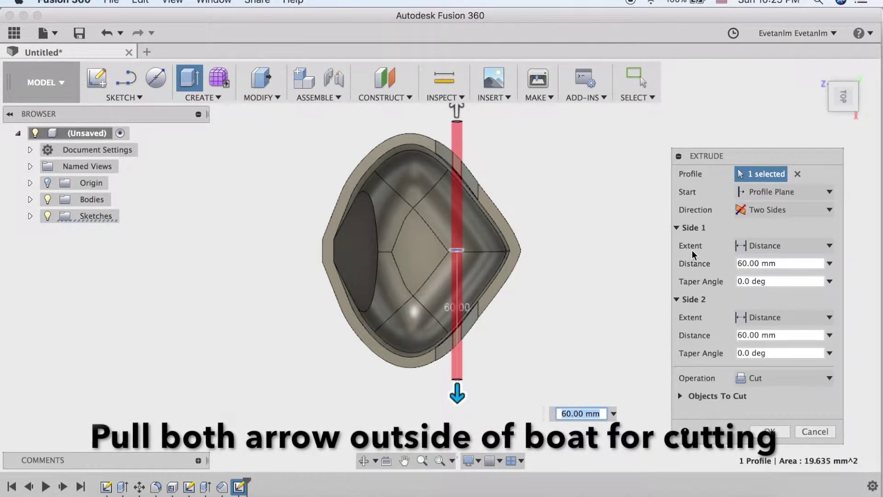
left_click(841, 120)
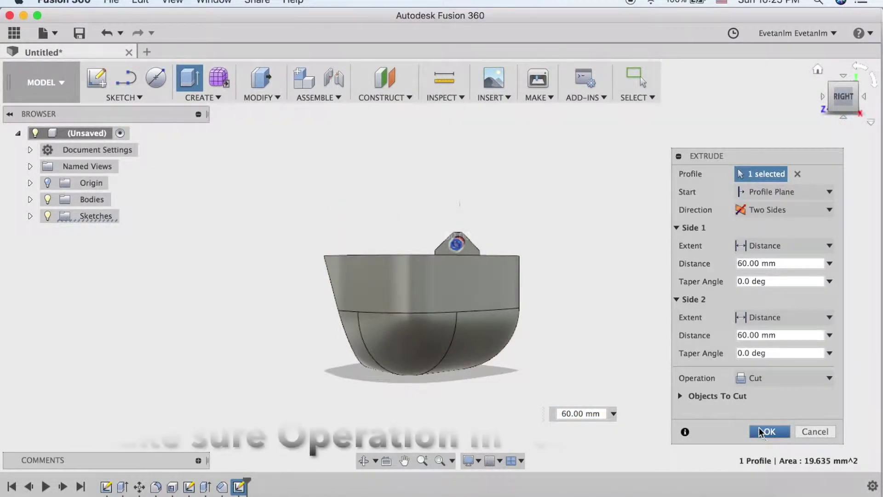
mouse_move(841, 95)
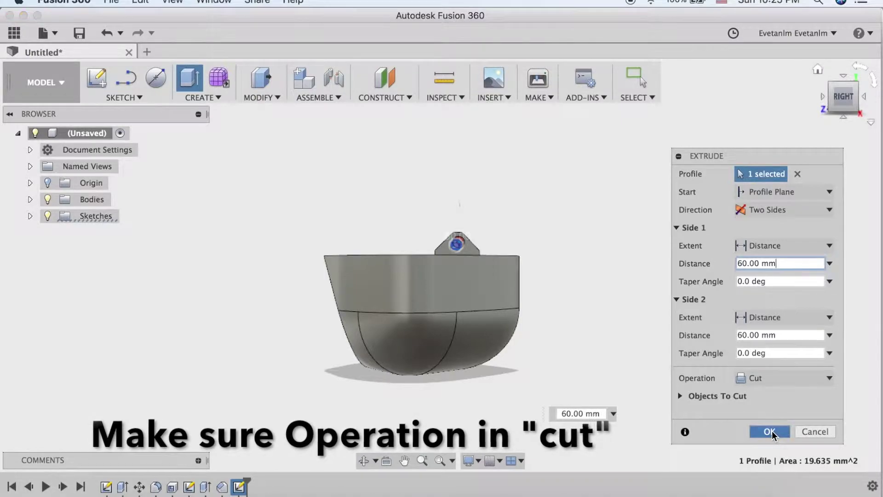
left_click(774, 432)
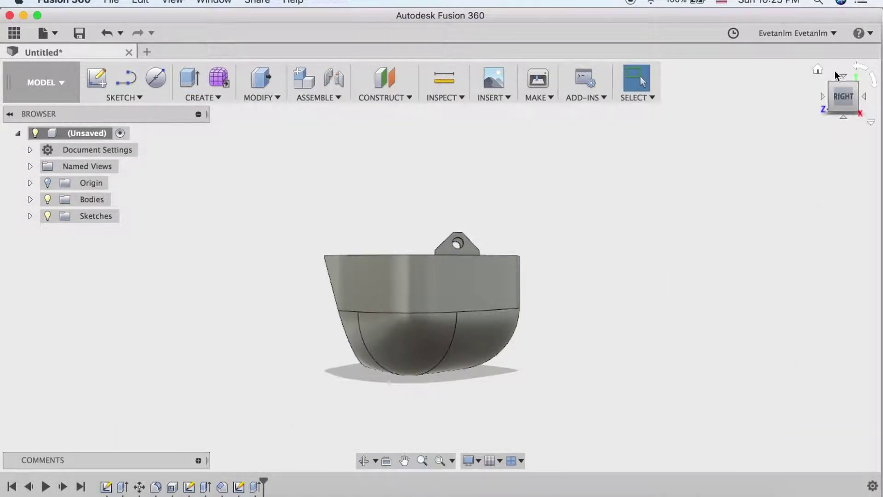
- From the top view, draw a two-point seat rectangle across the lower boat interior
left_click(844, 77)
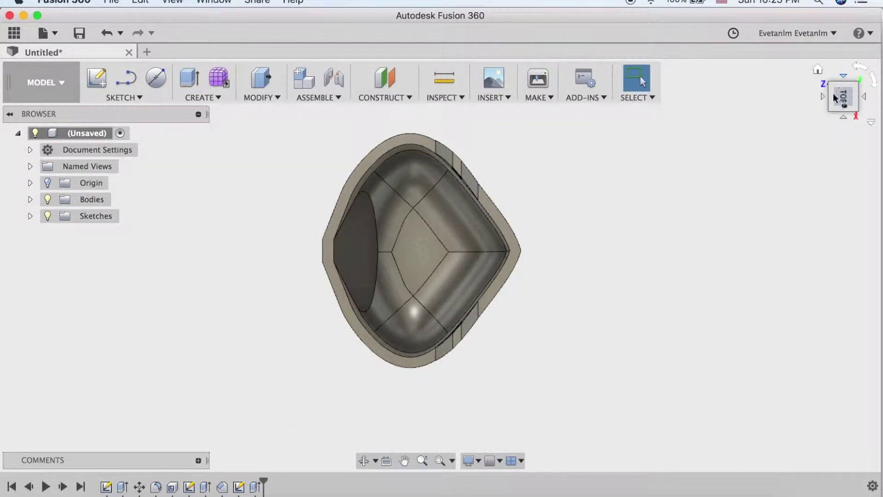
left_click(858, 69)
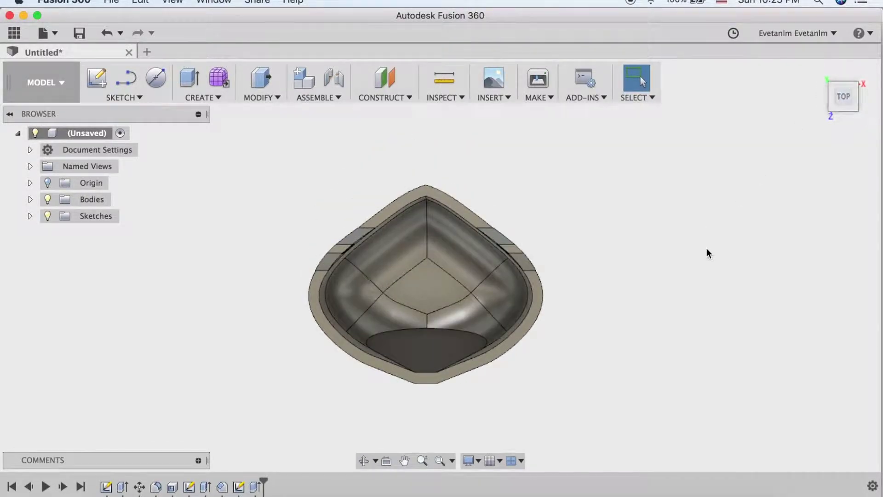
scroll(707, 252, "up", 4)
middle_click_drag(567, 266, 802, 233)
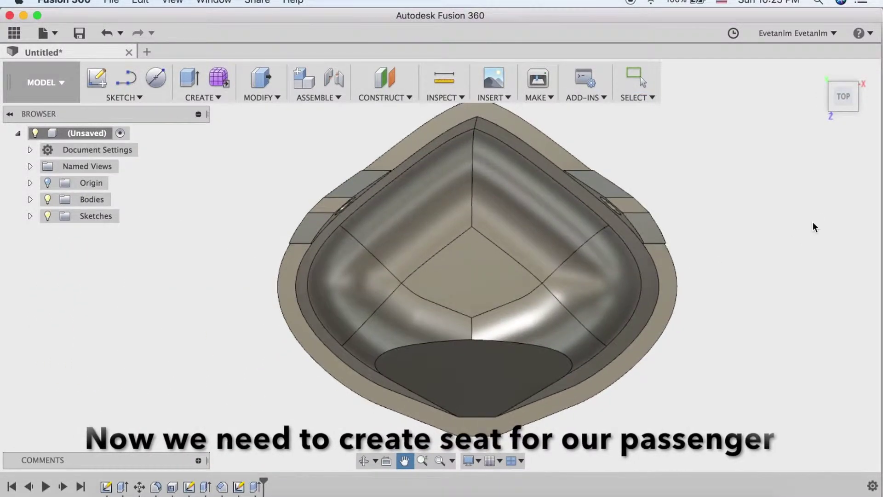
left_click(123, 98)
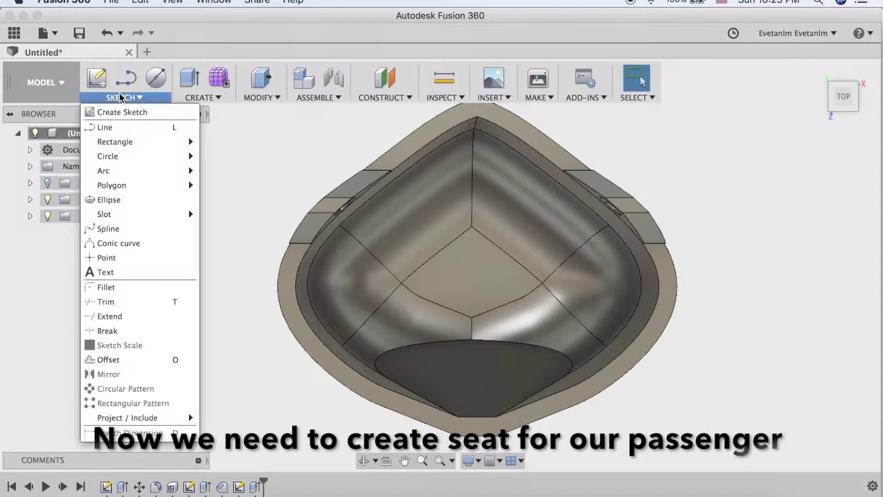
mouse_move(114, 141)
left_click(247, 149)
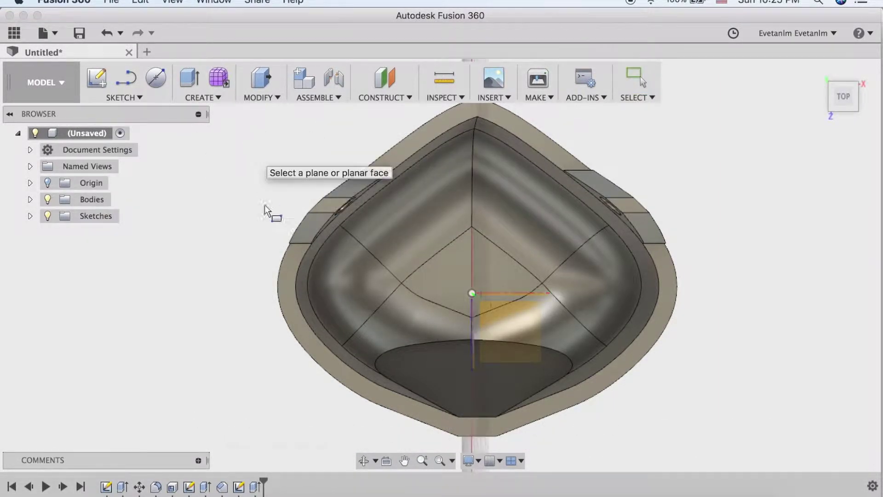
left_click(287, 314)
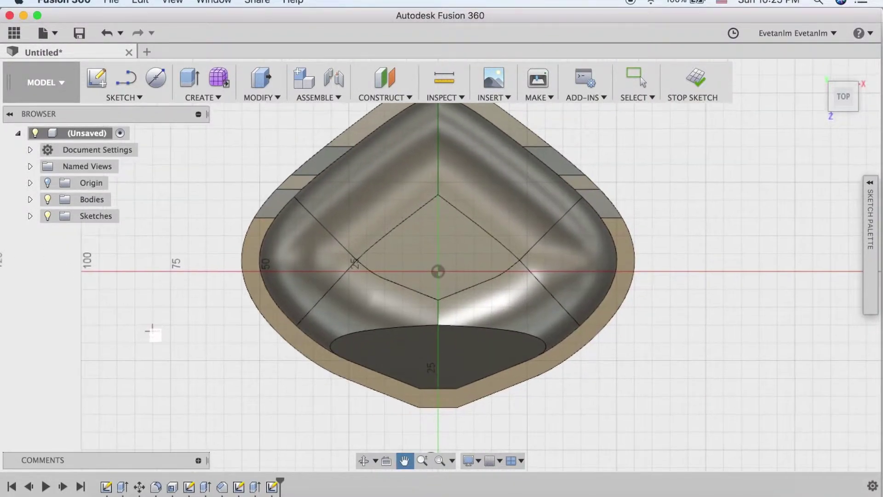
left_click(678, 343)
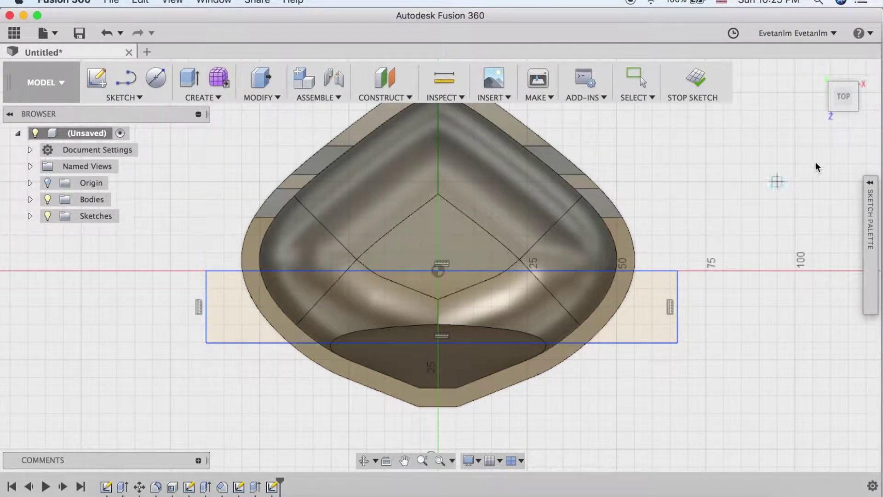
left_click(844, 120)
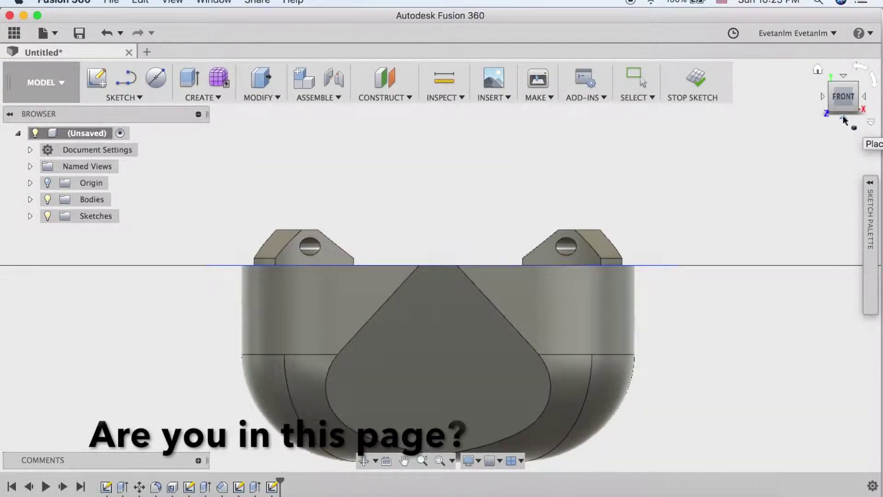
left_click(844, 79)
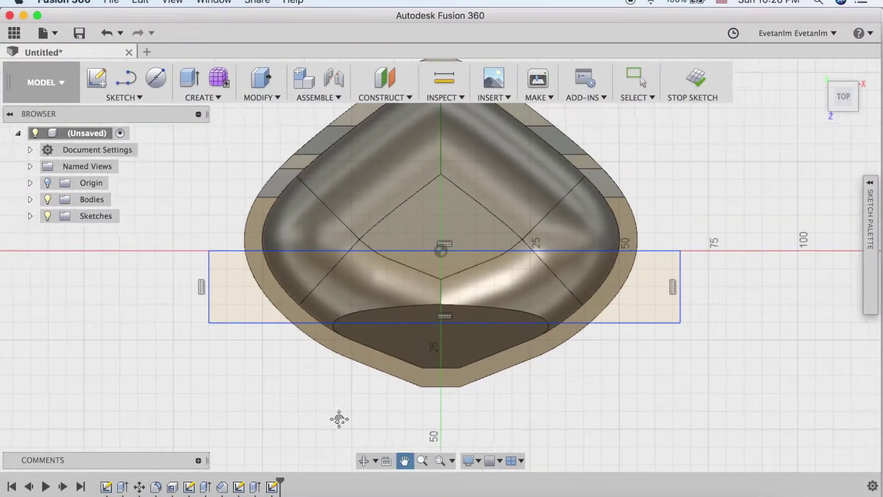
middle_click_drag(339, 415, 293, 406)
left_click(189, 78)
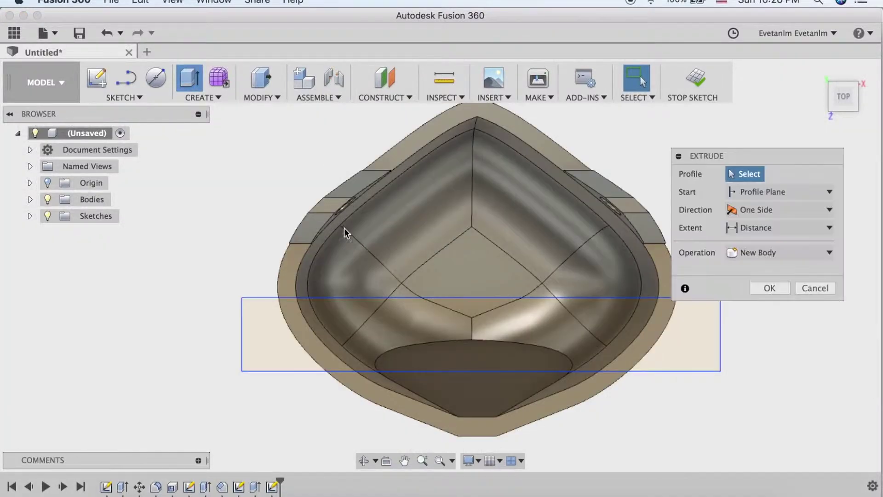
- Extrude the seat profile two-sided, 15 mm and -5 mm, joined to the hull
left_click(477, 346)
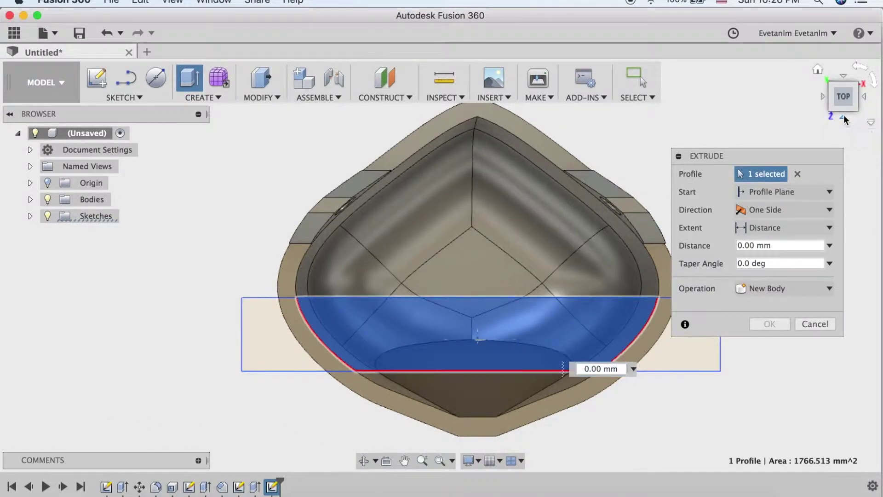
left_click(845, 117)
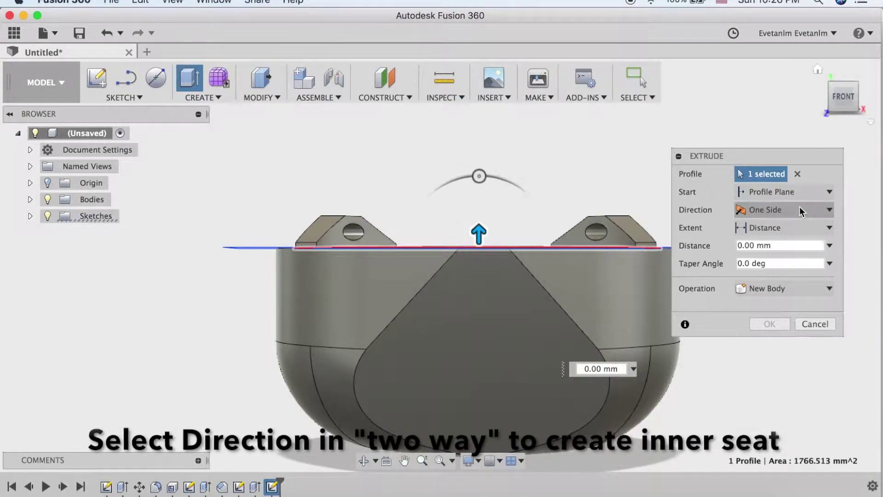
left_click(813, 212)
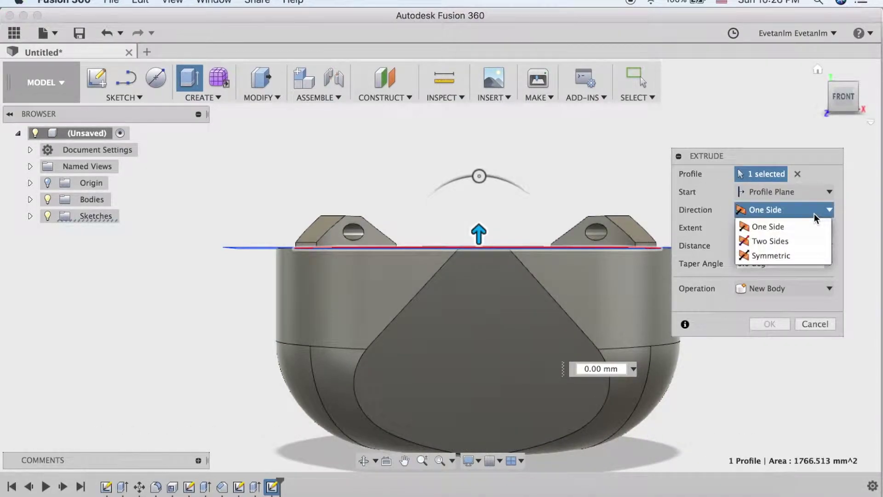
left_click(796, 241)
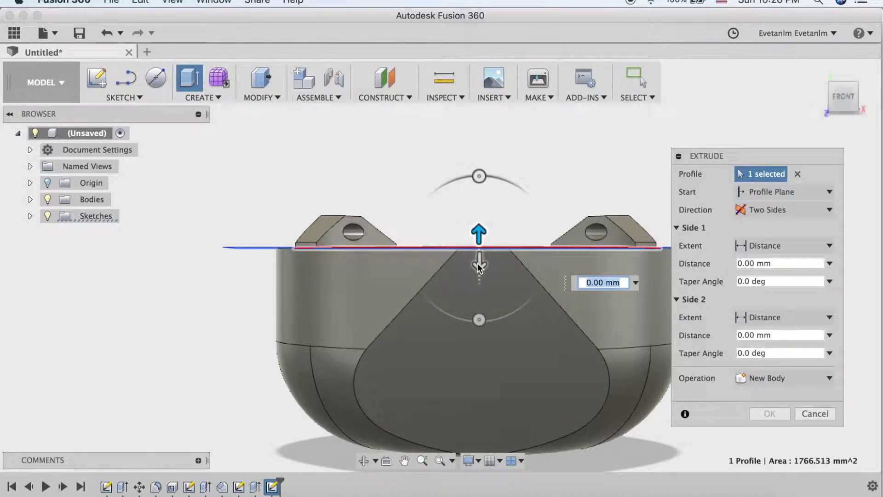
left_click_drag(476, 297, 479, 314)
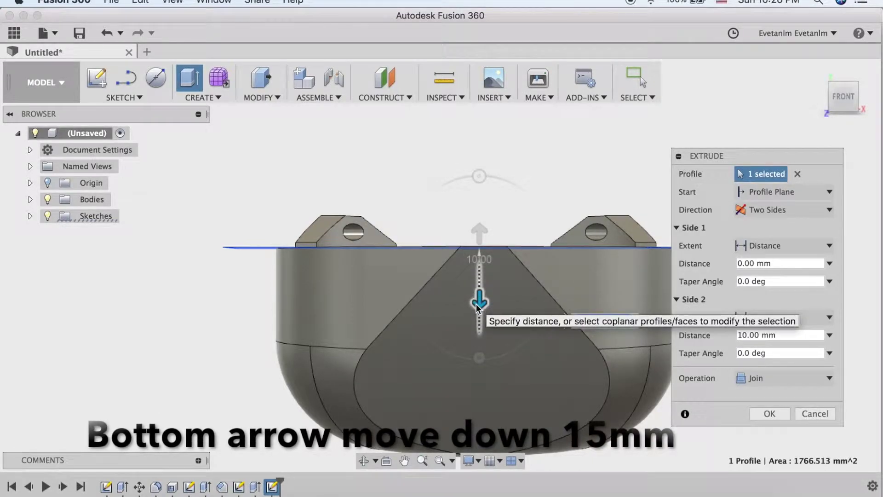
left_click_drag(479, 314, 479, 320)
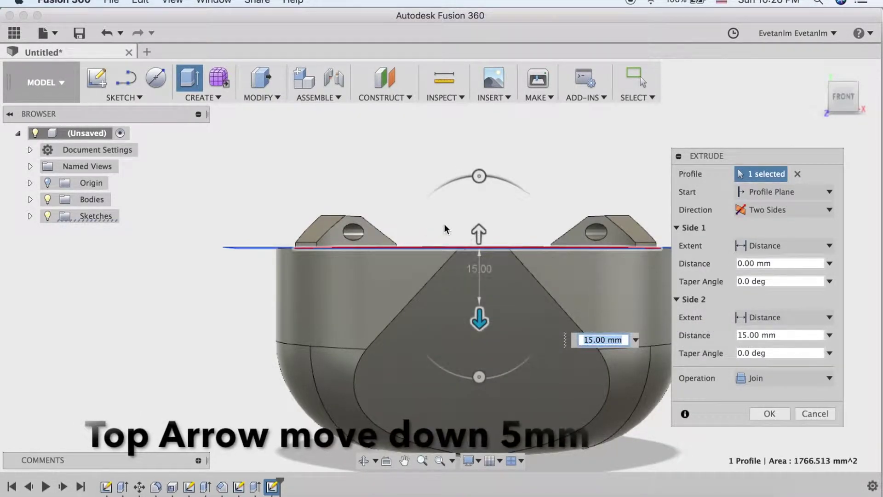
left_click_drag(478, 233, 476, 261)
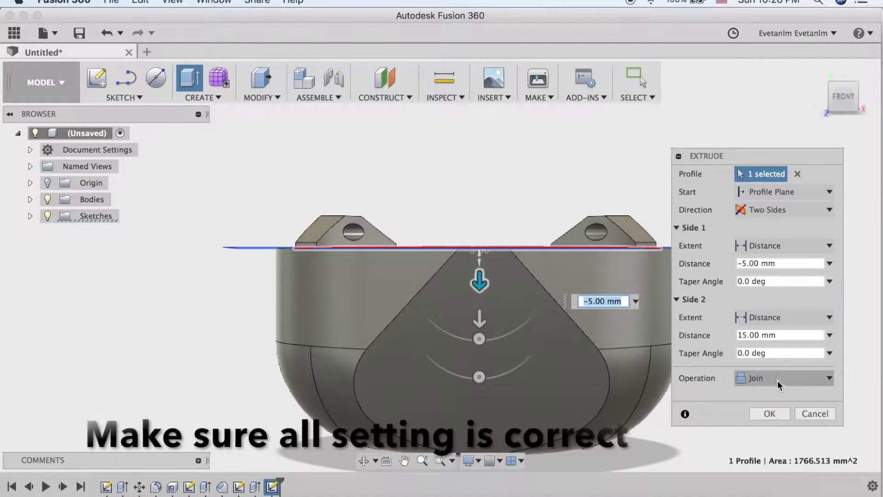
left_click(777, 412)
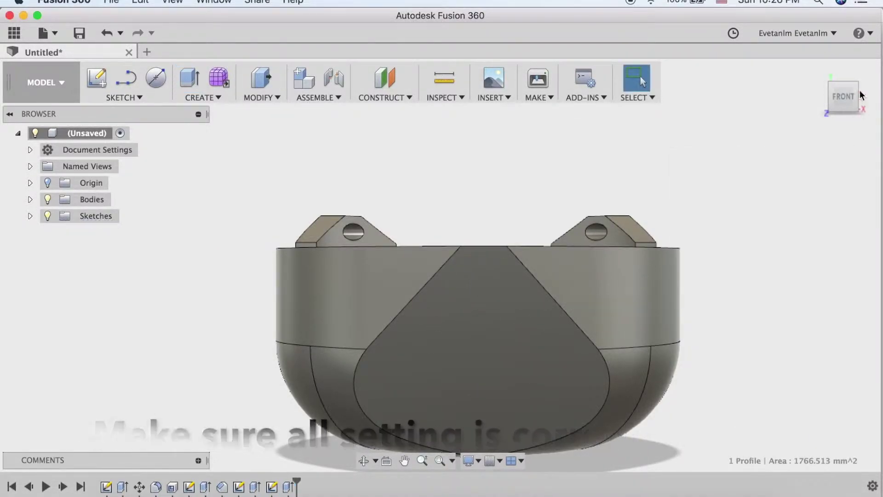
left_click(856, 87)
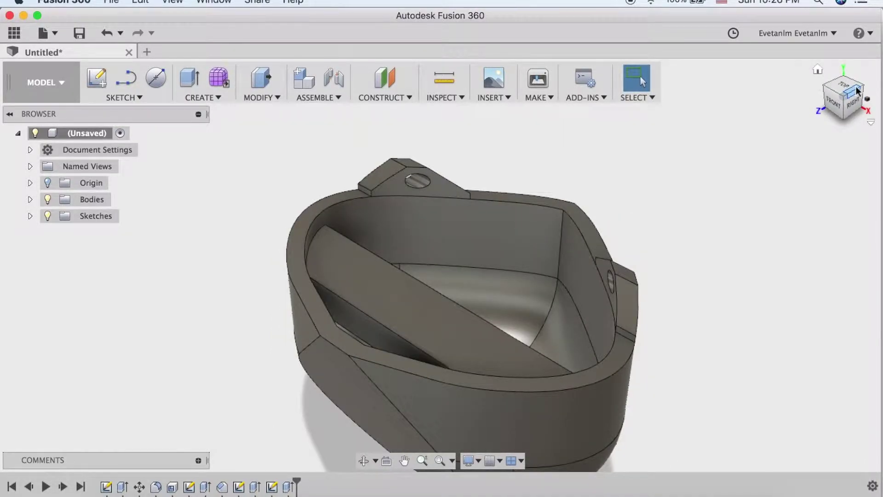
- Zoom out to view the hull with its seat, then switch to the Render workspace
scroll(744, 302, "down", 3)
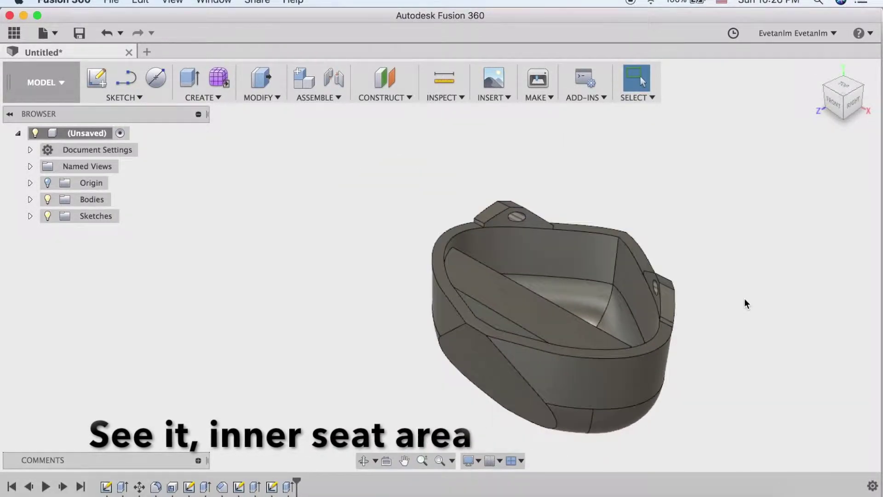
mouse_move(745, 303)
middle_mouse_down()
mouse_move(585, 244)
mouse_move(571, 257)
middle_mouse_up()
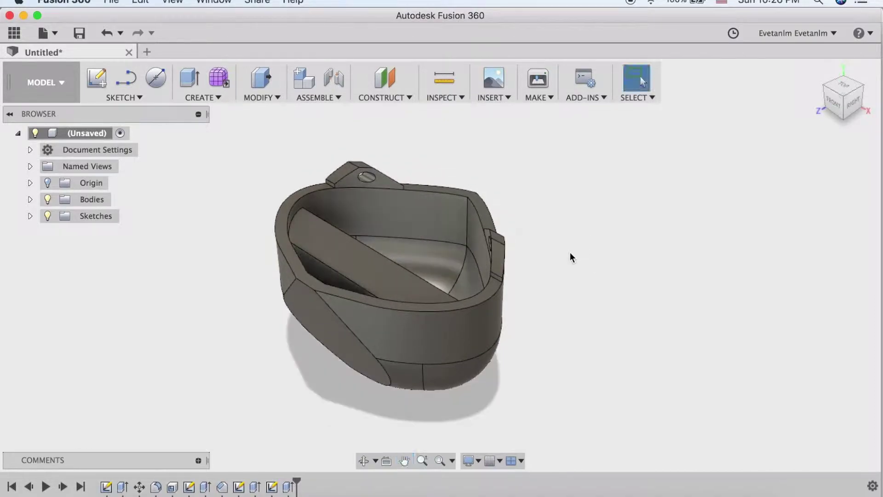
left_click(61, 83)
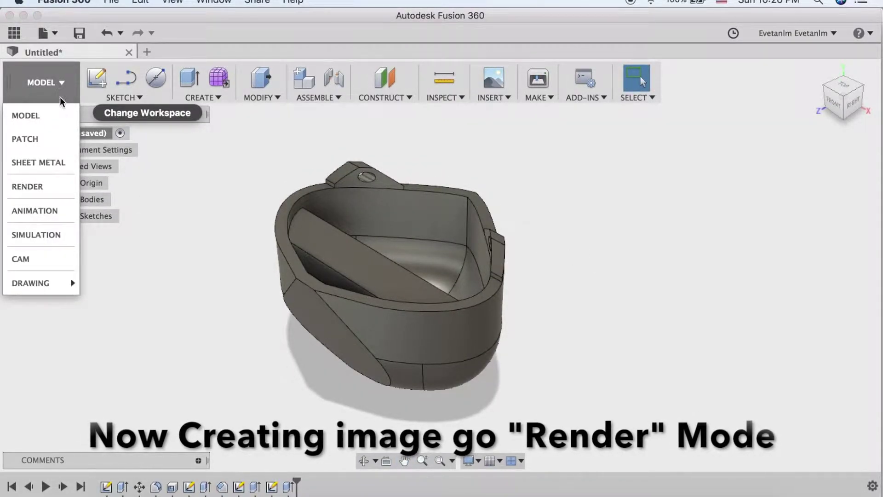
left_click(57, 185)
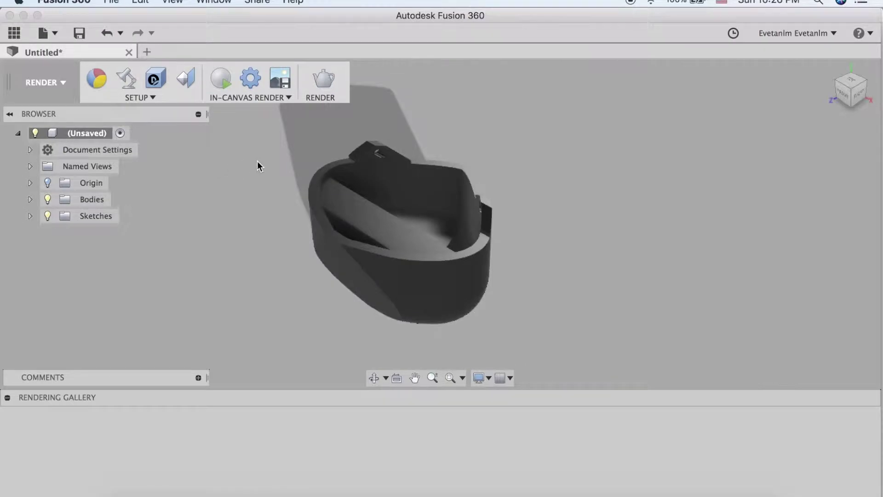
- Apply the Gold – Polished appearance from the Metal library to the boat shell
middle_click_drag(259, 199, 285, 234)
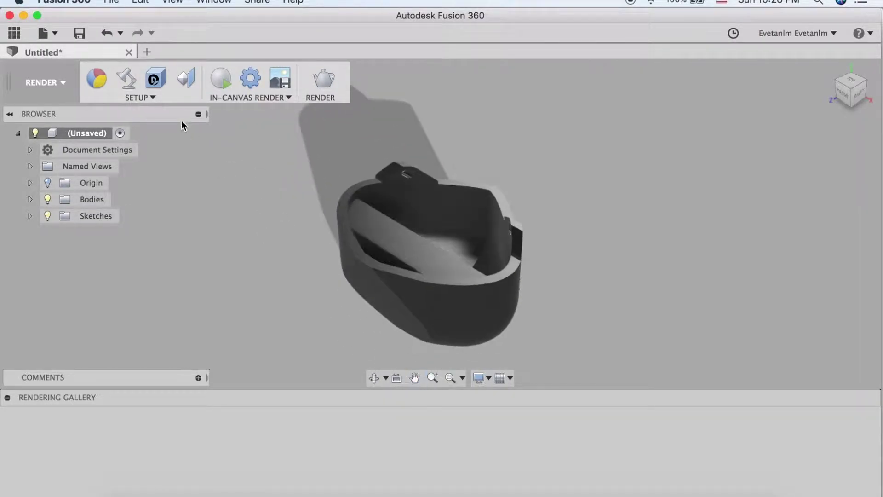
left_click(155, 101)
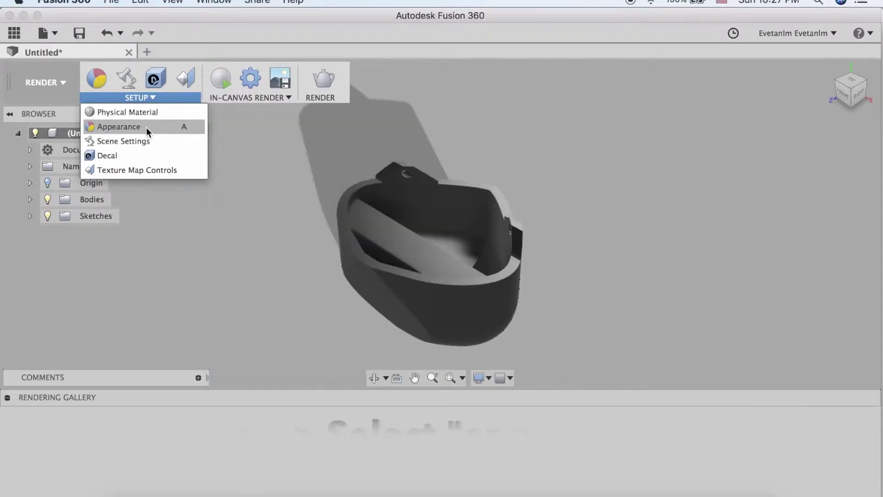
left_click(146, 128)
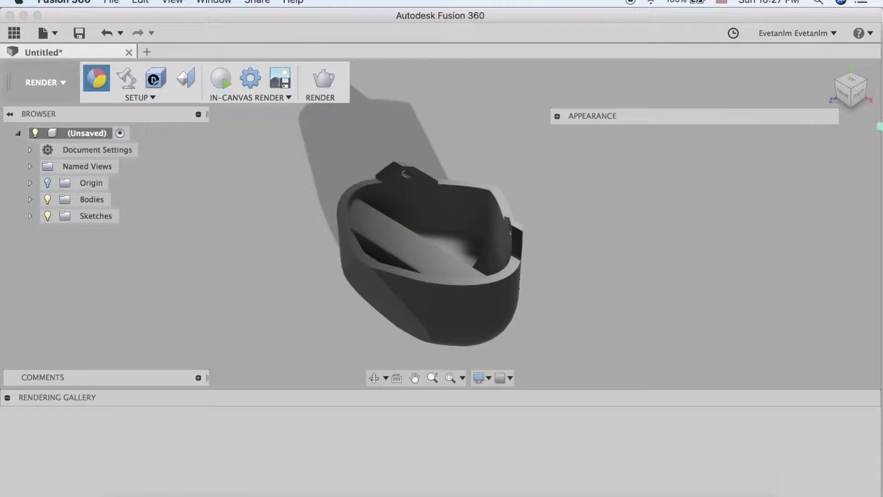
left_click(557, 117)
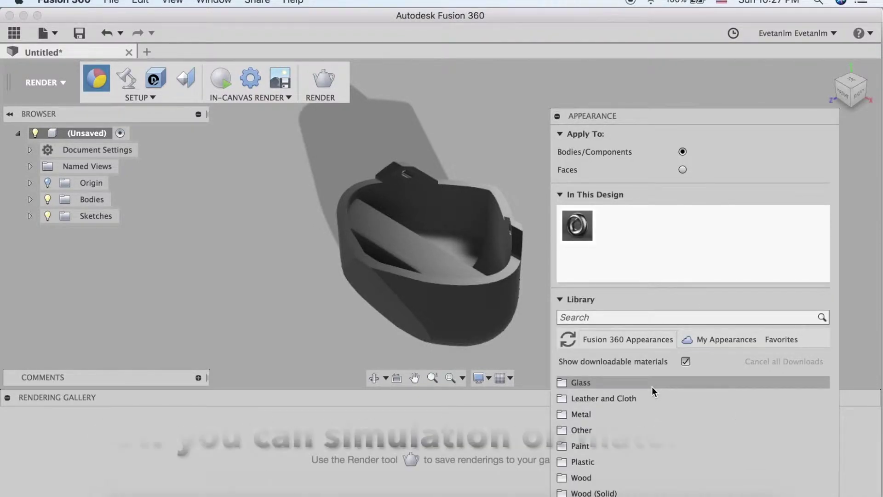
left_click(579, 418)
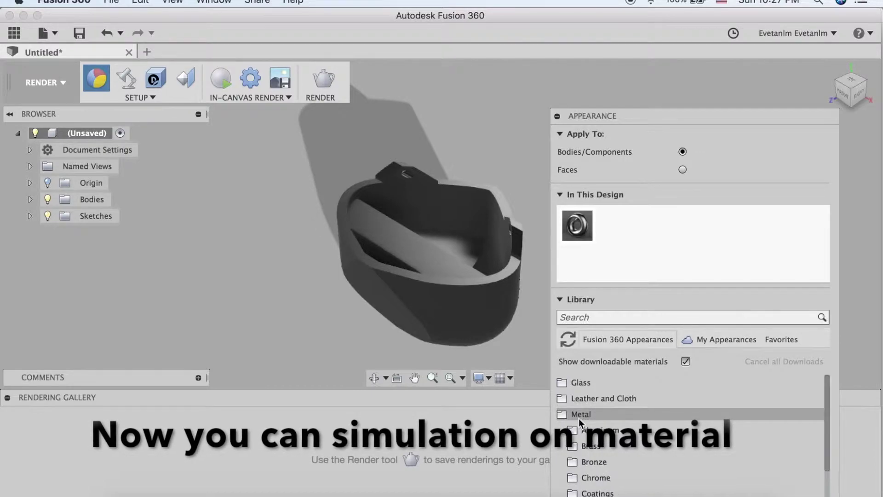
scroll(599, 468, "down", 5)
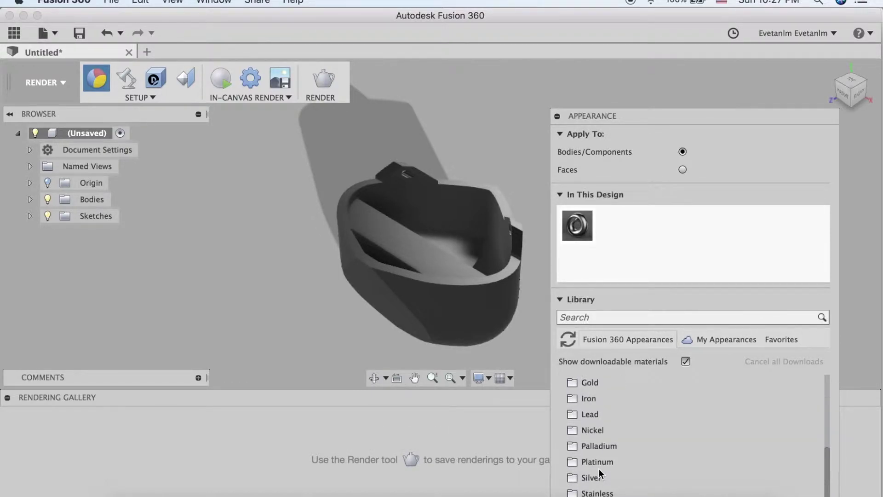
left_click(593, 385)
left_click_drag(630, 407, 424, 264)
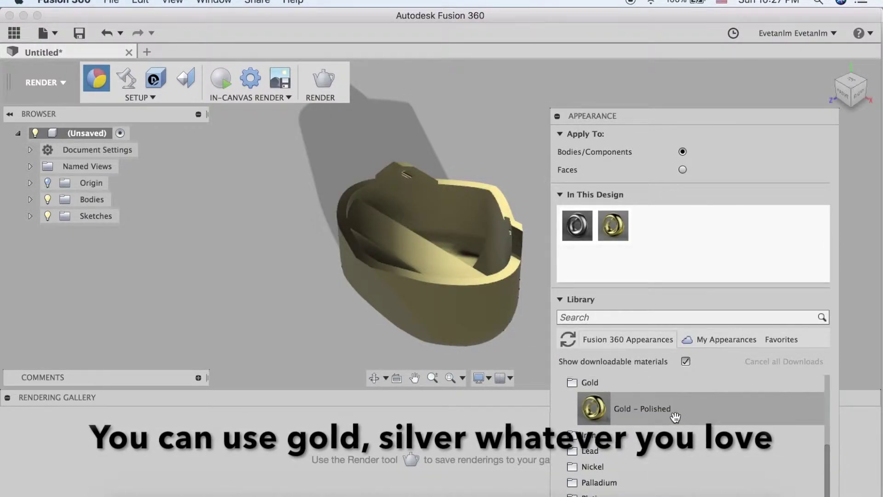
- Compare Palladium – Polished and the default steel appearance against gold, then collapse the panel
left_click(610, 483)
left_click_drag(615, 393, 484, 297)
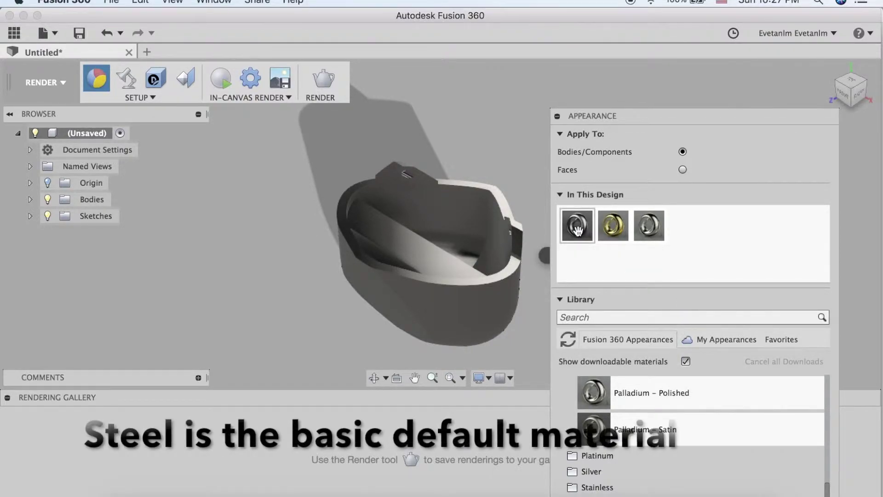
double_click(577, 225)
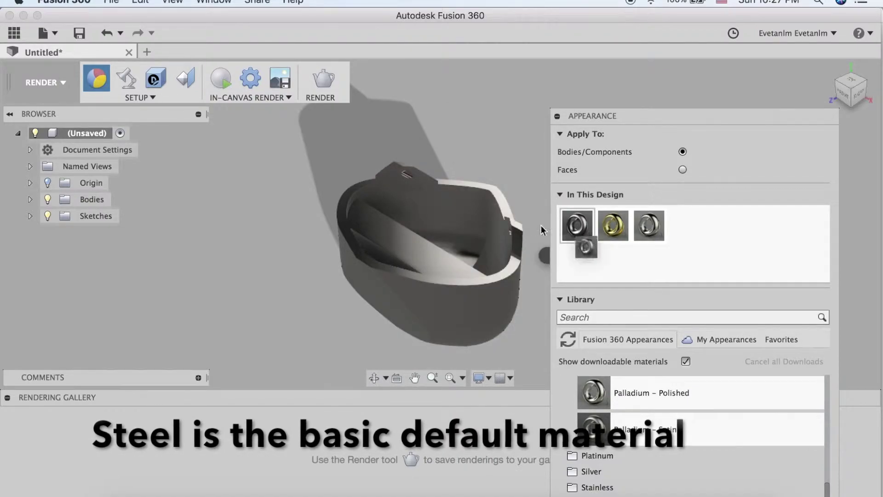
left_click_drag(577, 225, 453, 234)
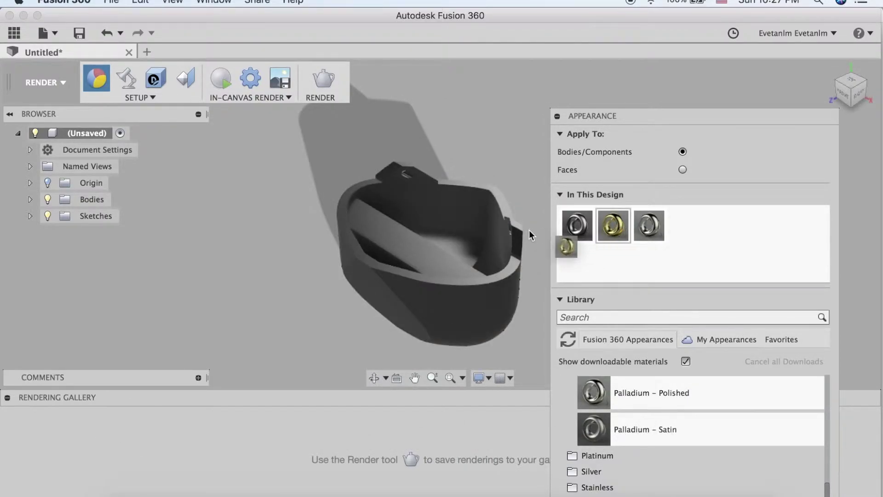
left_click_drag(529, 234, 474, 242)
mouse_move(654, 225)
left_mouse_down()
mouse_move(451, 244)
mouse_move(503, 244)
mouse_move(454, 235)
left_mouse_up()
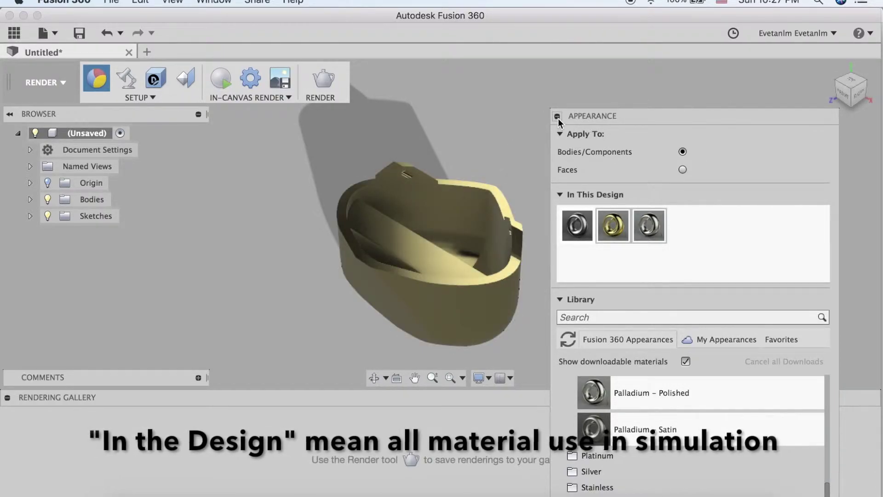
left_click(557, 116)
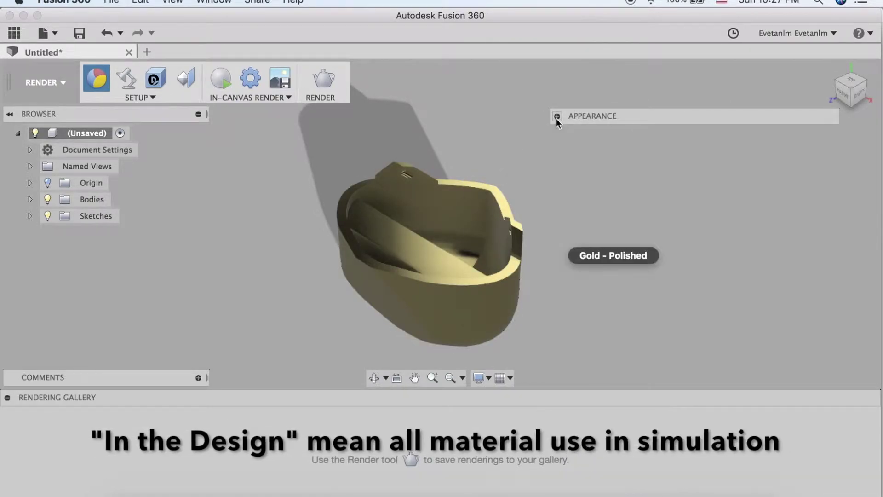
left_click(142, 98)
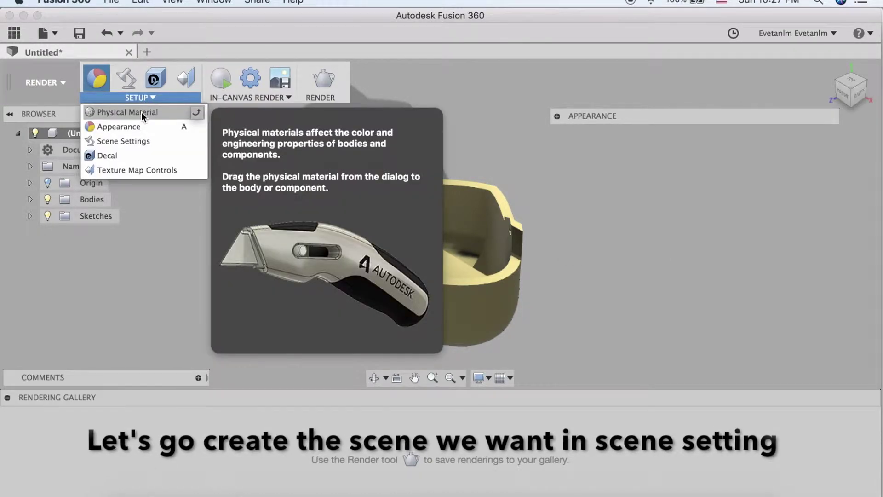
- Set the scene background to solid pink (229, 188, 188) and bring up the Environment Library
left_click(143, 137)
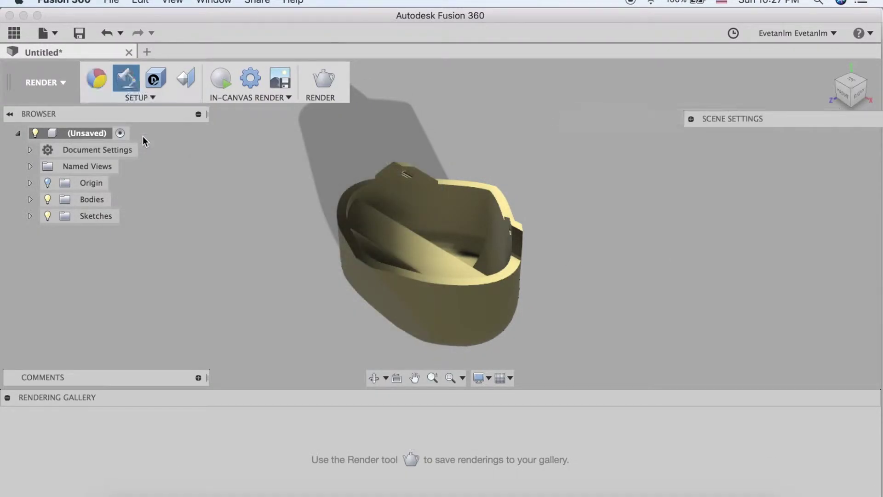
left_click(690, 119)
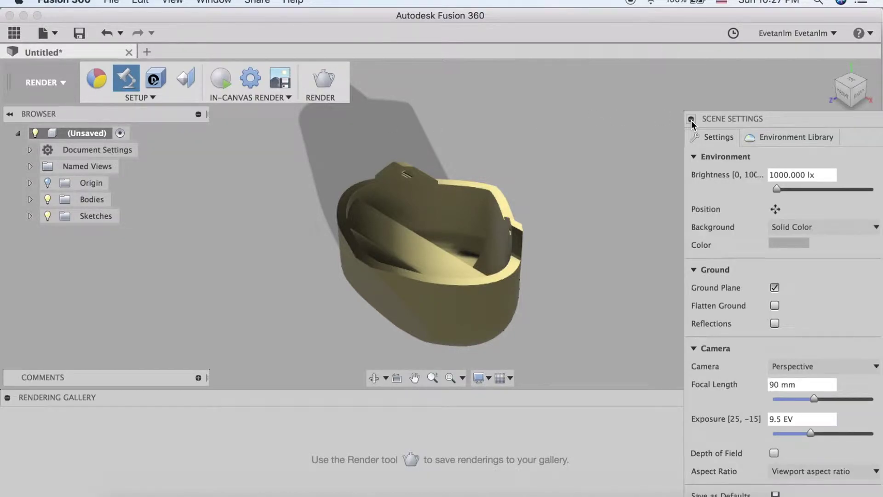
left_click(799, 242)
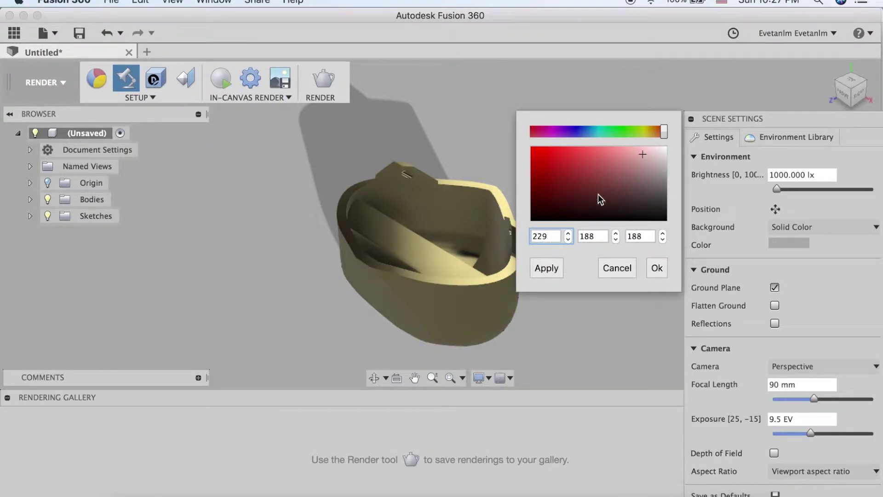
left_click(560, 267)
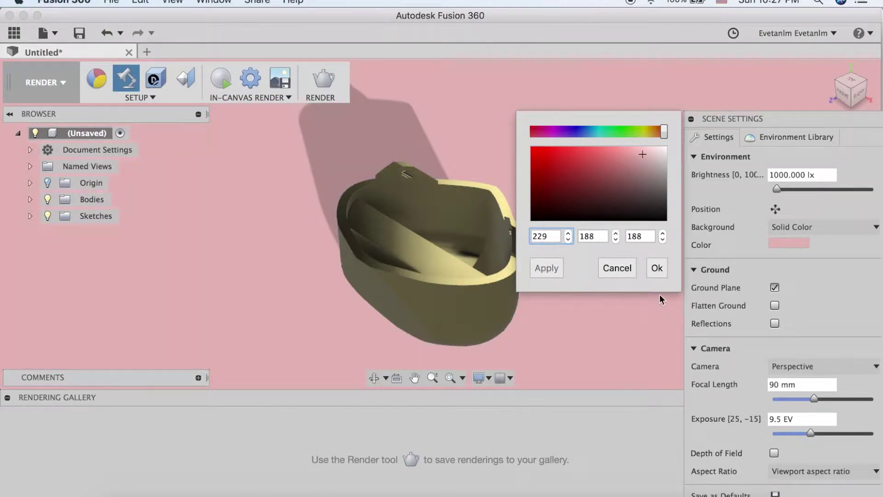
left_click(662, 272)
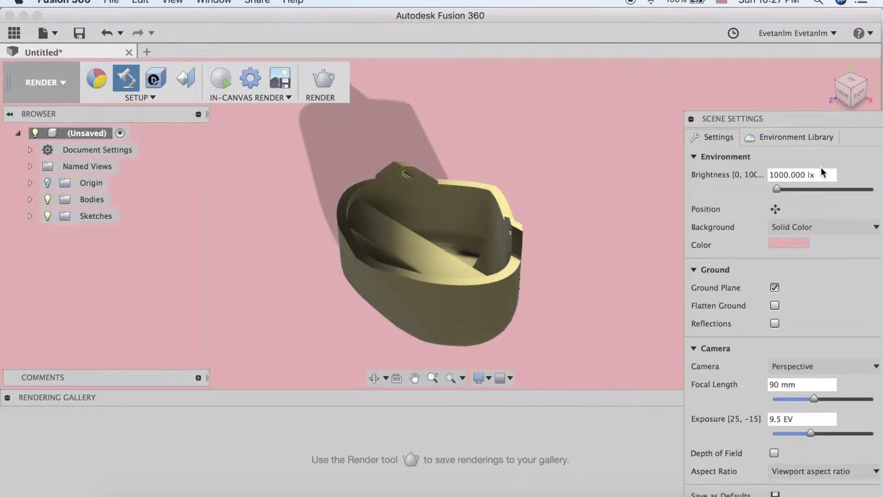
left_click(812, 135)
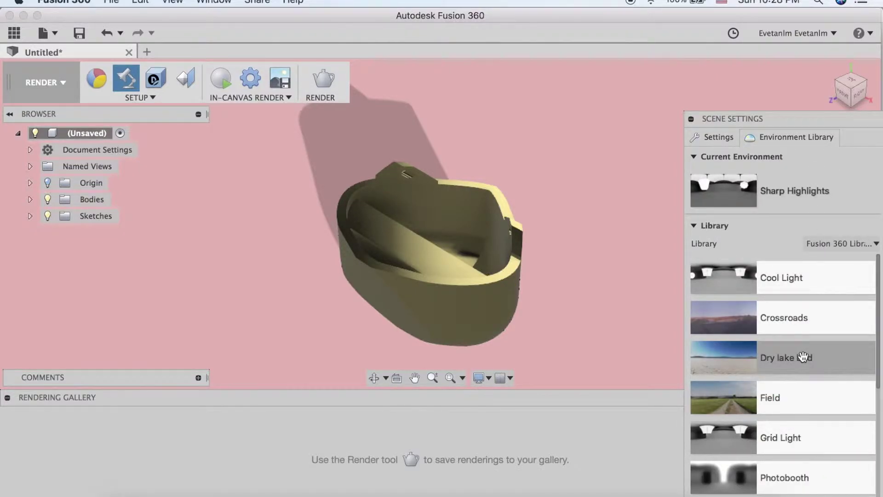
- Browse the Environment Library and apply the Dry lake bed environment
scroll(803, 357, "down", 2)
scroll(800, 355, "down", 4)
scroll(799, 353, "up", 1)
scroll(798, 353, "up", 1)
scroll(796, 354, "up", 1)
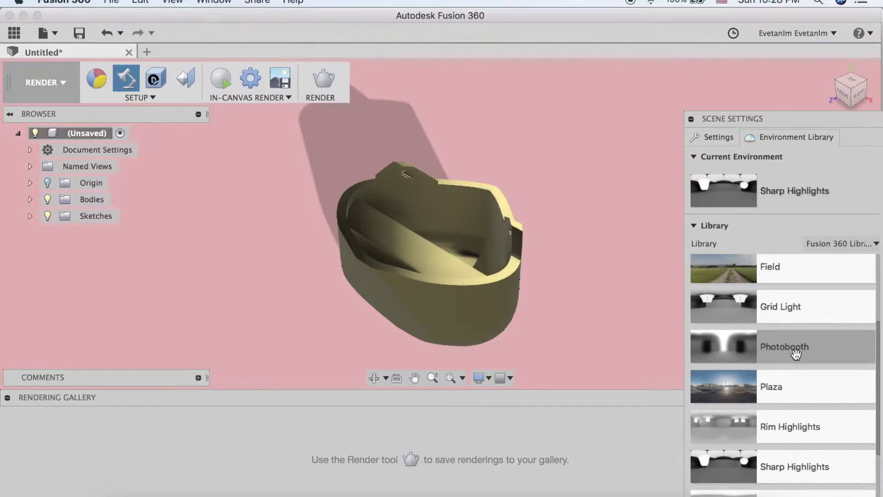
scroll(795, 353, "up", 2)
scroll(795, 353, "up", 1)
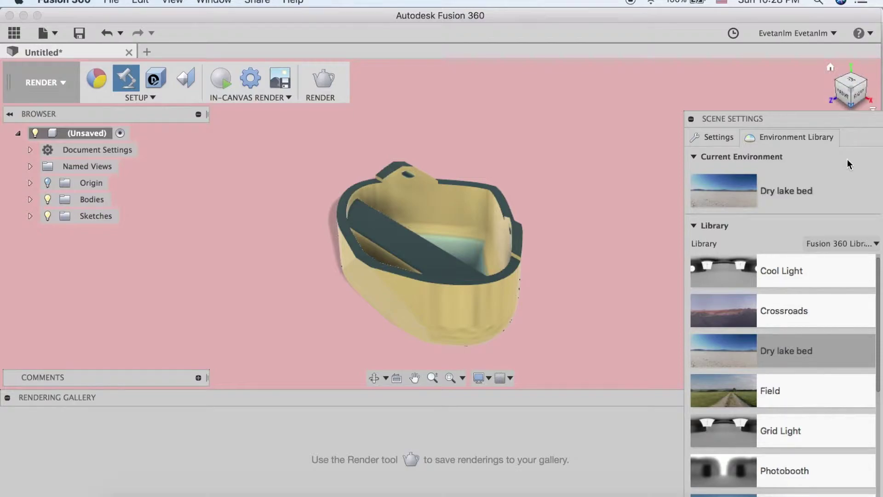
- Face the boat from the FRONT view and set Background to Environment
left_click(845, 99)
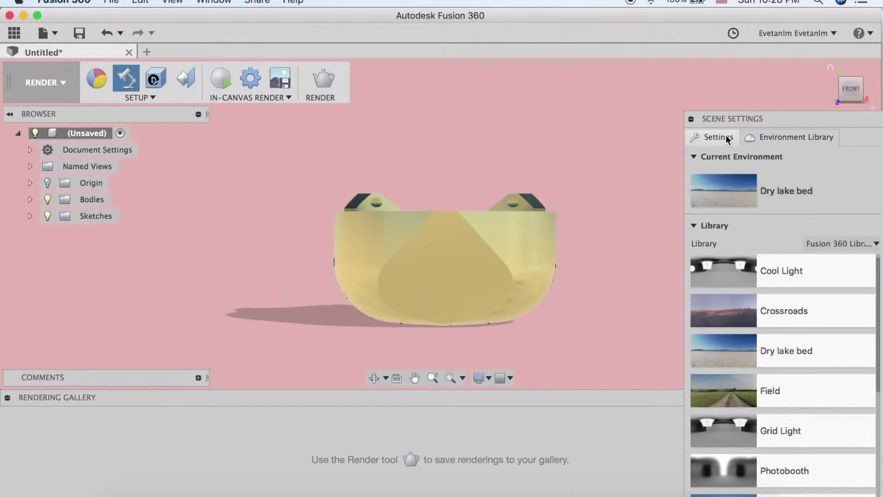
left_click(726, 138)
left_click(780, 227)
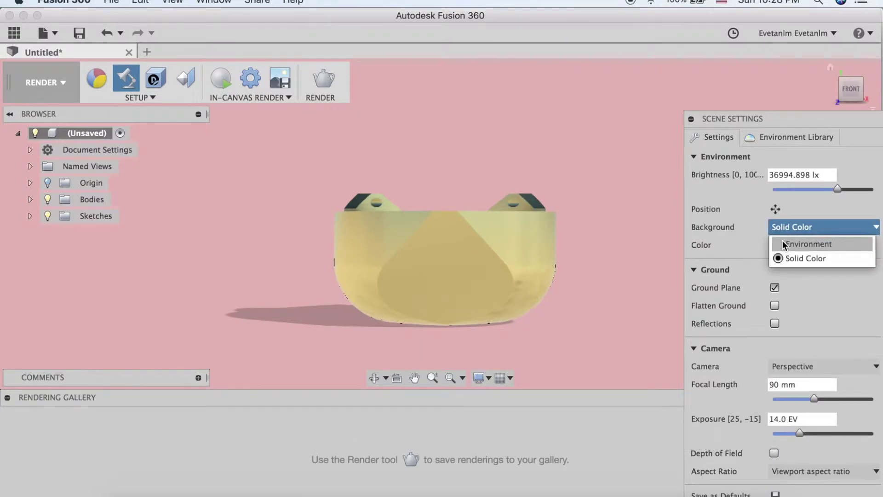
left_click(782, 244)
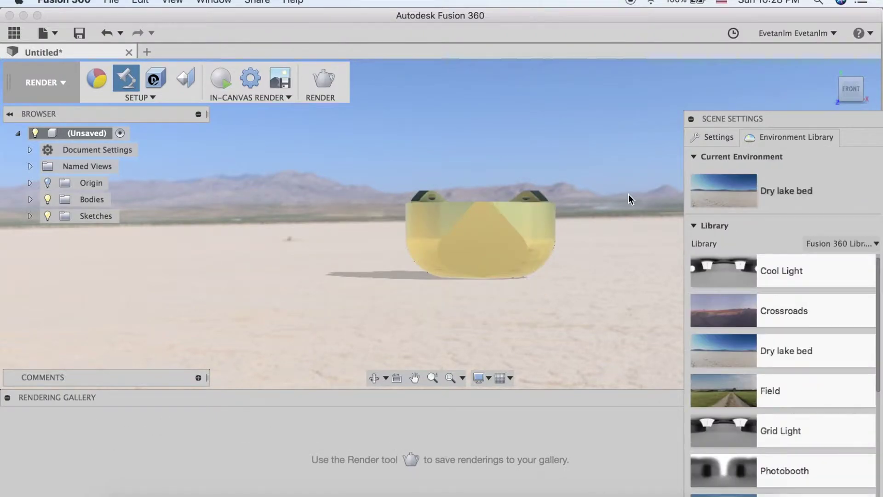
- Orbit and pan the view to show the cracked ground, mountains and horizon
middle_click_drag(501, 229, 495, 220)
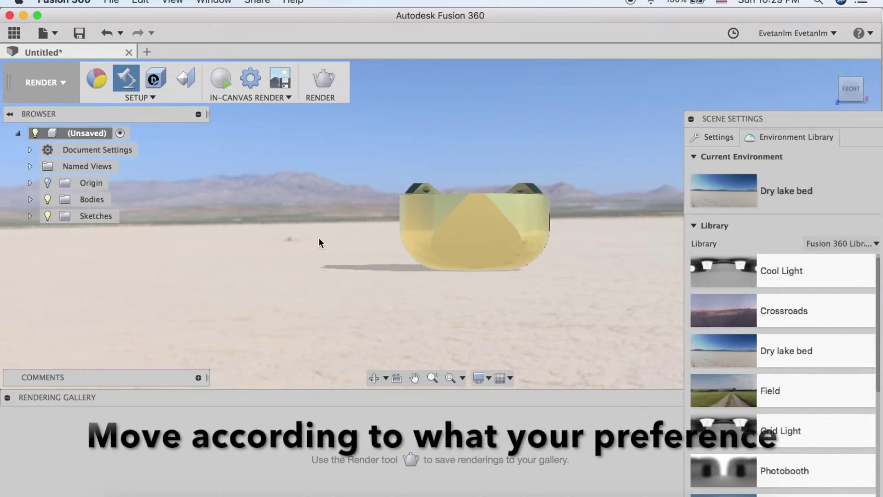
middle_click_drag(320, 237, 441, 220)
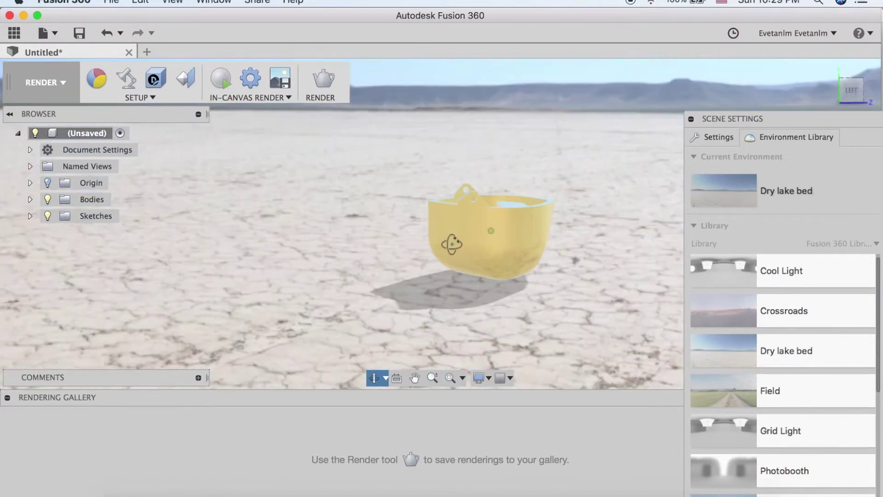
mouse_move(452, 244)
left_mouse_down()
mouse_move(512, 247)
mouse_move(517, 260)
left_mouse_up()
key("Escape")
scroll(515, 247, "up", 2)
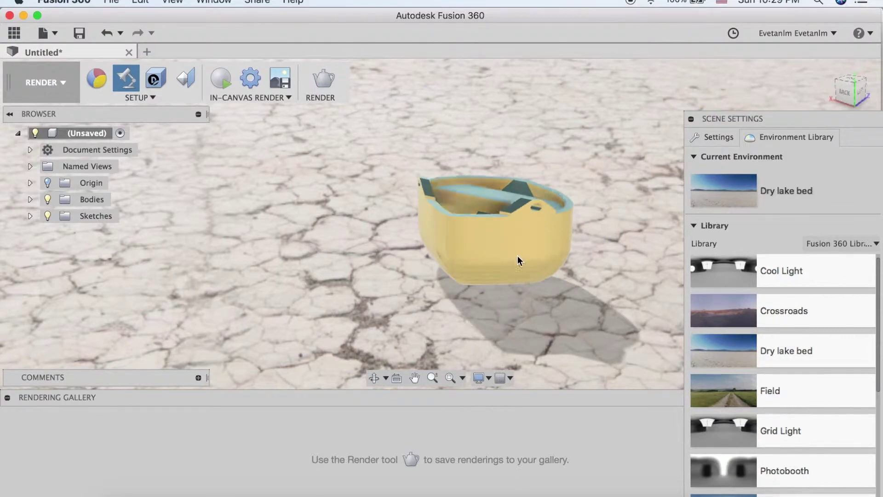
mouse_move(468, 322)
middle_mouse_down("shift")
mouse_move(410, 276)
mouse_move(409, 296)
mouse_move(431, 262)
middle_mouse_up("shift")
scroll(431, 262, "down", 2)
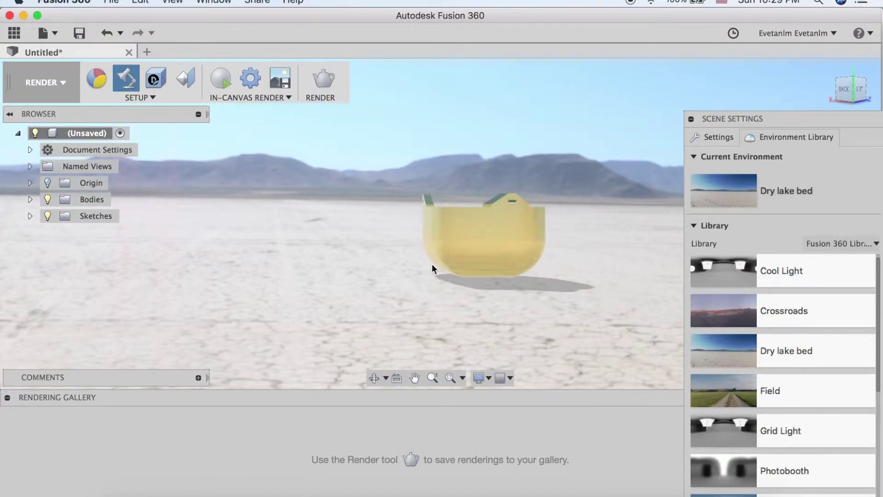
- Place the boat low and centre-right against the sky, with Scene Settings collapsed
mouse_move(469, 233)
middle_mouse_down()
mouse_move(489, 252)
mouse_move(528, 193)
mouse_move(533, 209)
middle_mouse_up()
scroll(480, 169, "down", 1)
scroll(481, 169, "down", 1)
middle_click_drag(450, 233, 508, 154)
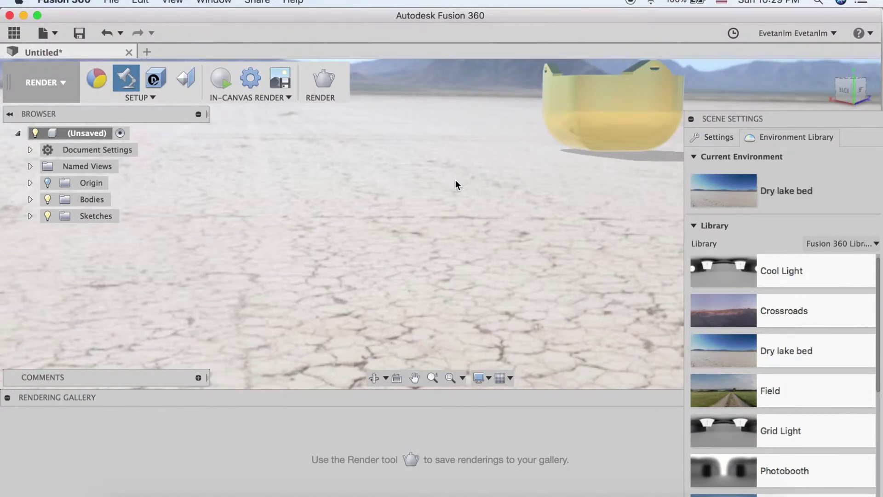
middle_click_drag(455, 180, 459, 174, "shift")
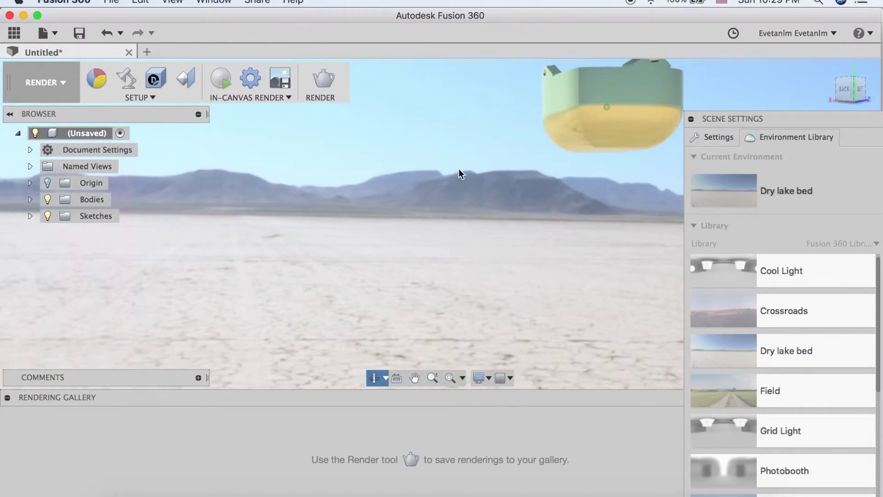
middle_click_drag(605, 108, 567, 215)
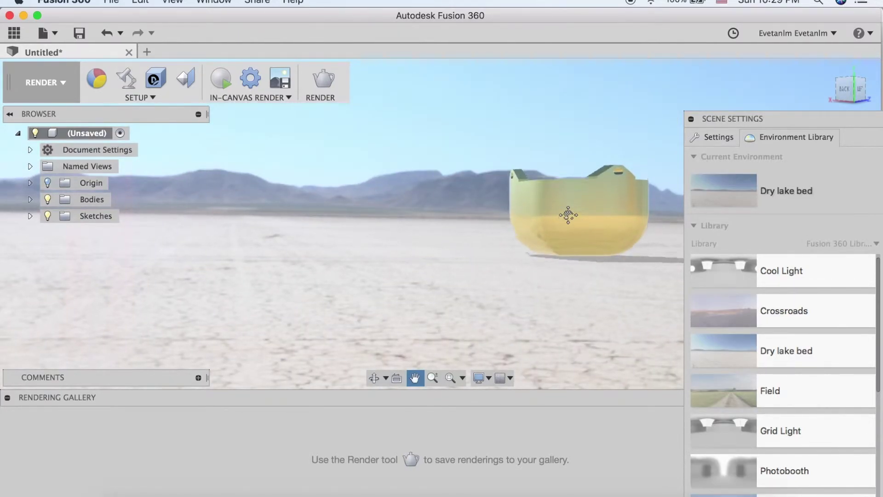
left_click(690, 119)
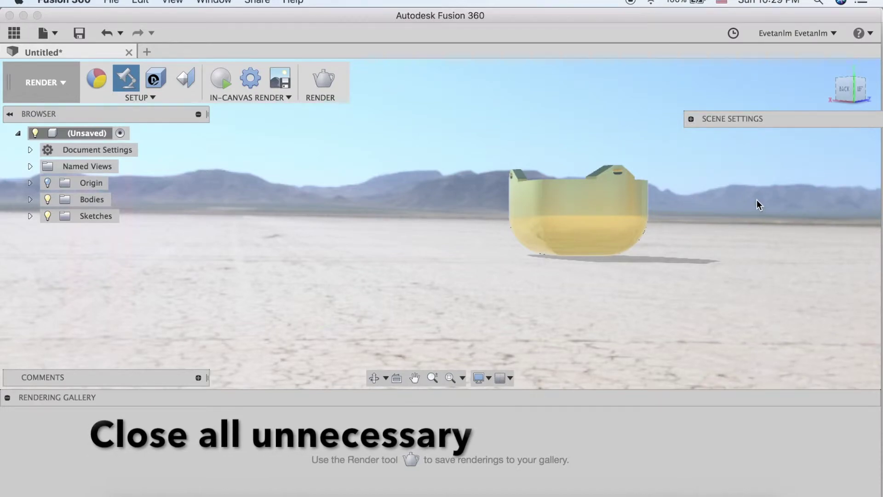
middle_click_drag(758, 204, 690, 202)
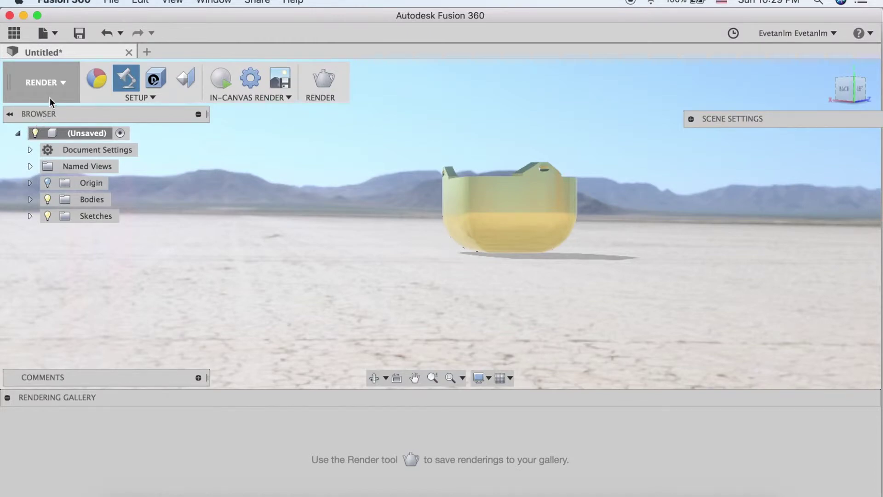
- Save the design to the cloud project as 'boat gold' and check it in the Data Panel
left_click(337, 82)
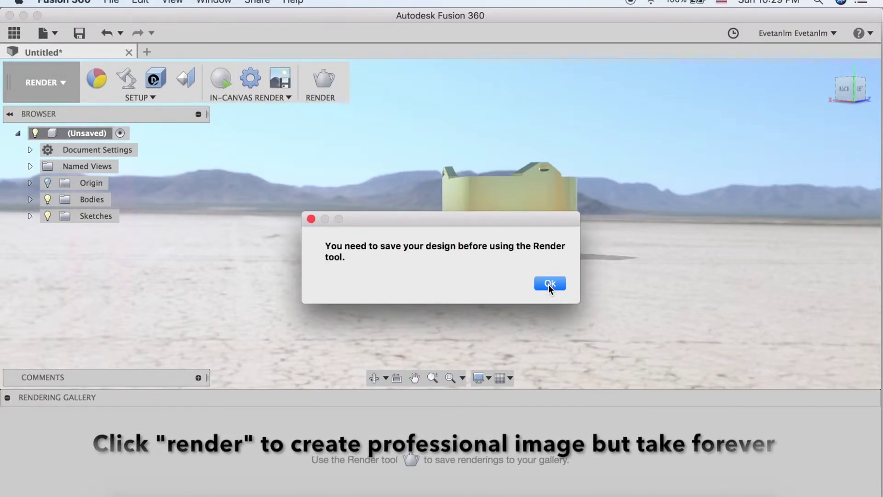
left_click(550, 284)
left_click(80, 33)
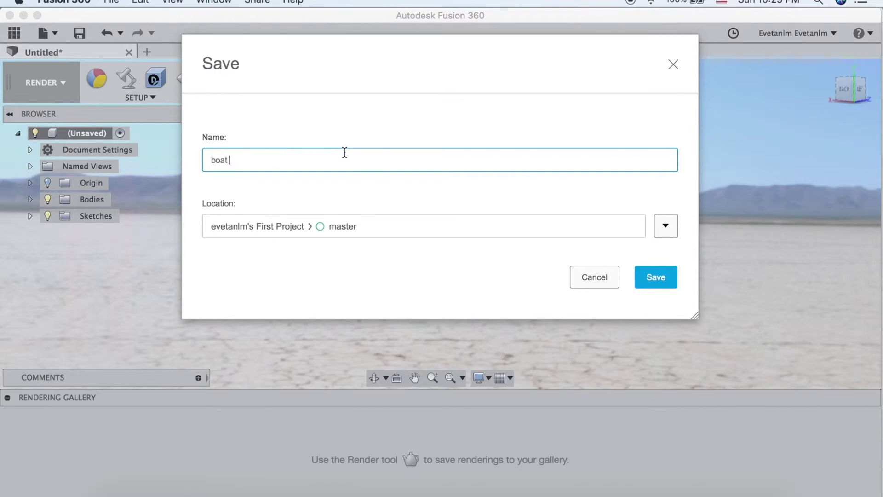
left_click(660, 282)
left_click(15, 33)
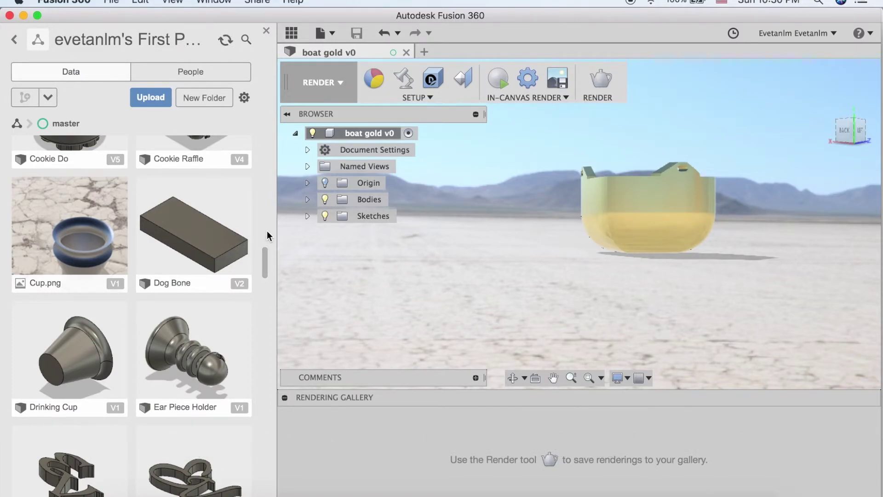
left_click_drag(265, 256, 270, 193)
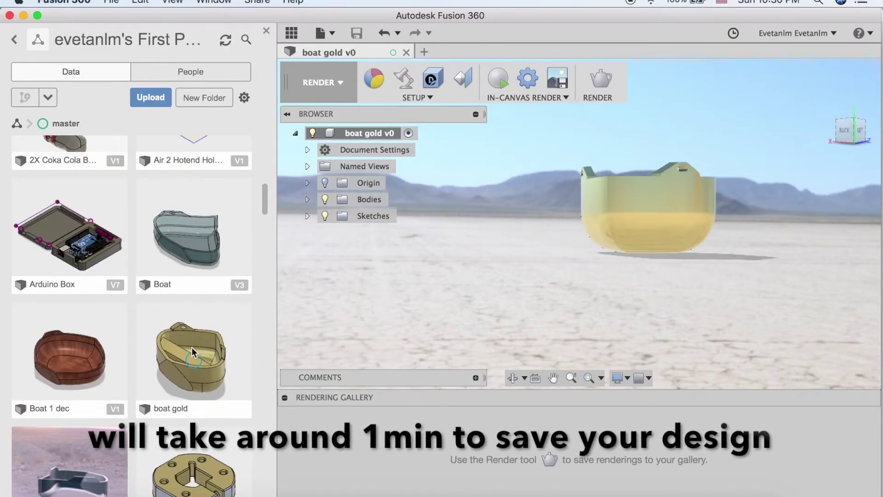
left_click(266, 32)
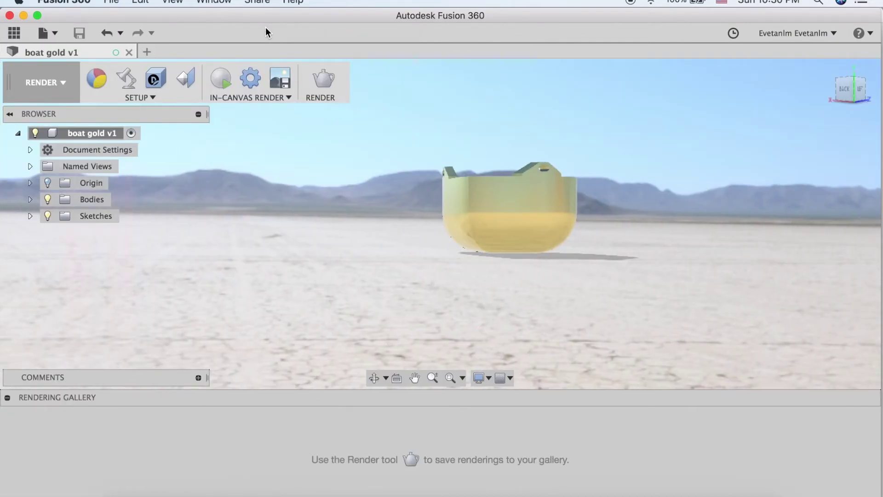
- Capture the current view at default size and save it as JPG 'boat gold v1' to the desktop
left_click(279, 80)
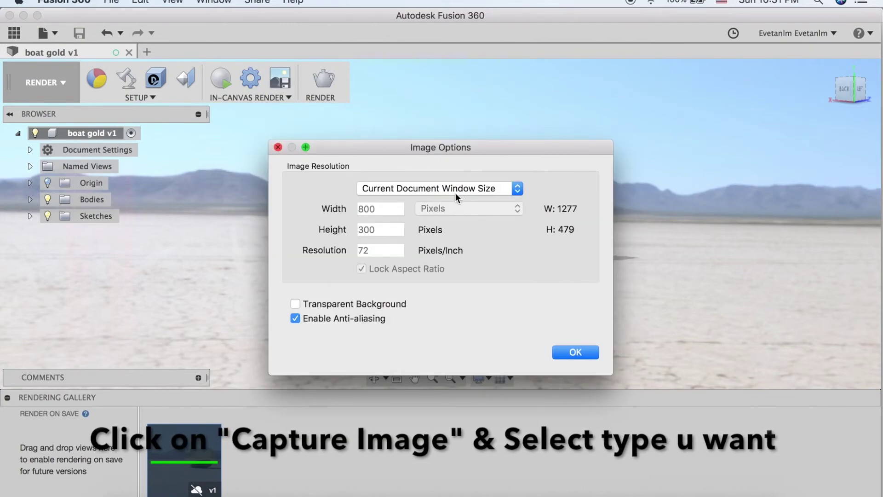
left_click(579, 355)
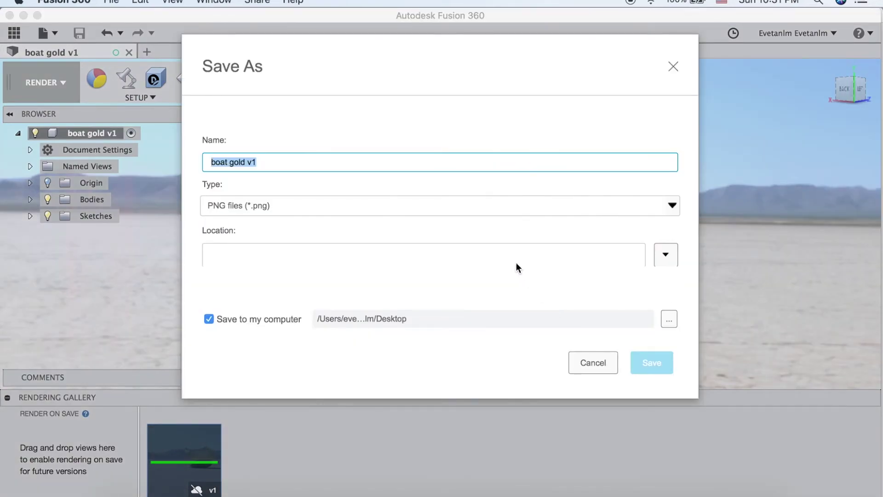
left_click(512, 209)
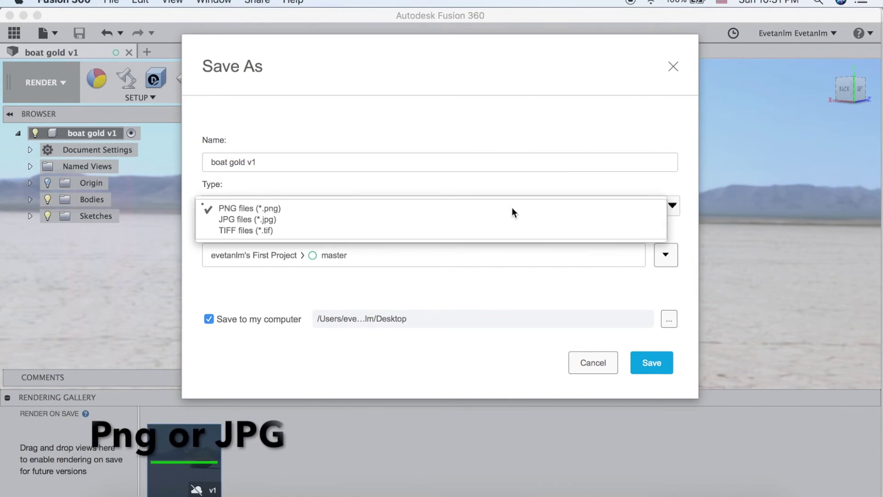
left_click(247, 220)
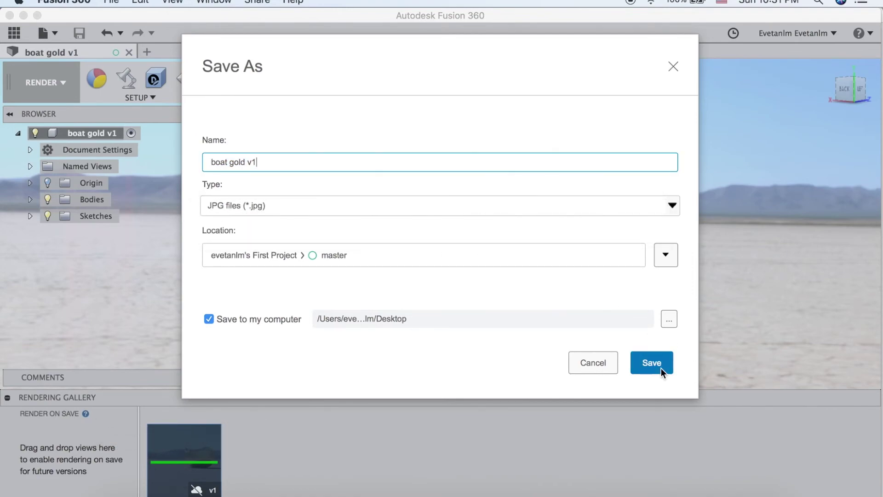
left_click(660, 368)
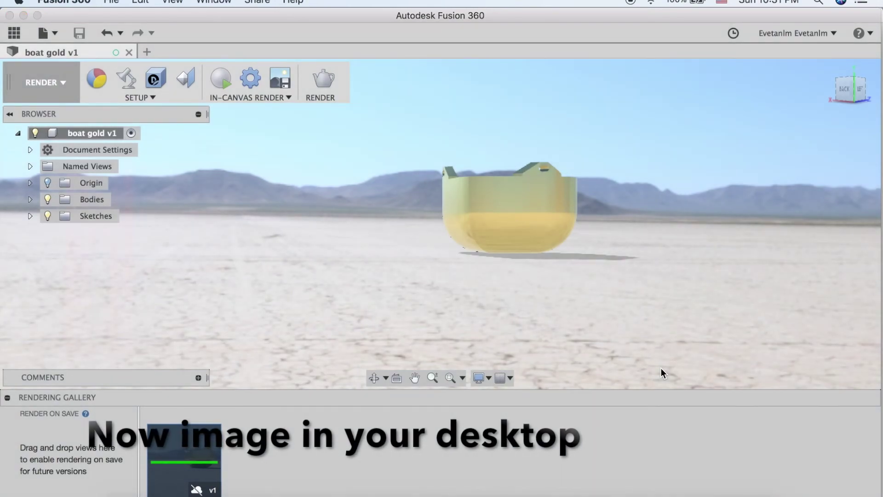